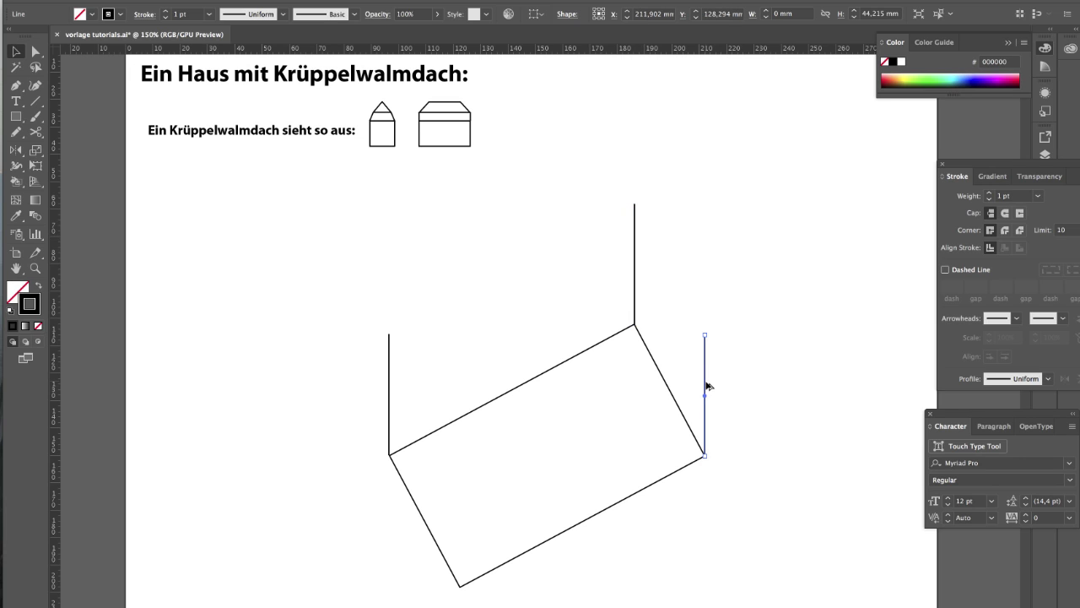
# Copy the base rectangle straight up onto the upper ends of the vertical wall edges to form the eaves outline.
pyautogui.click(538, 545)
pyautogui.moveTo(537, 542); pyautogui.dragTo(530, 427)
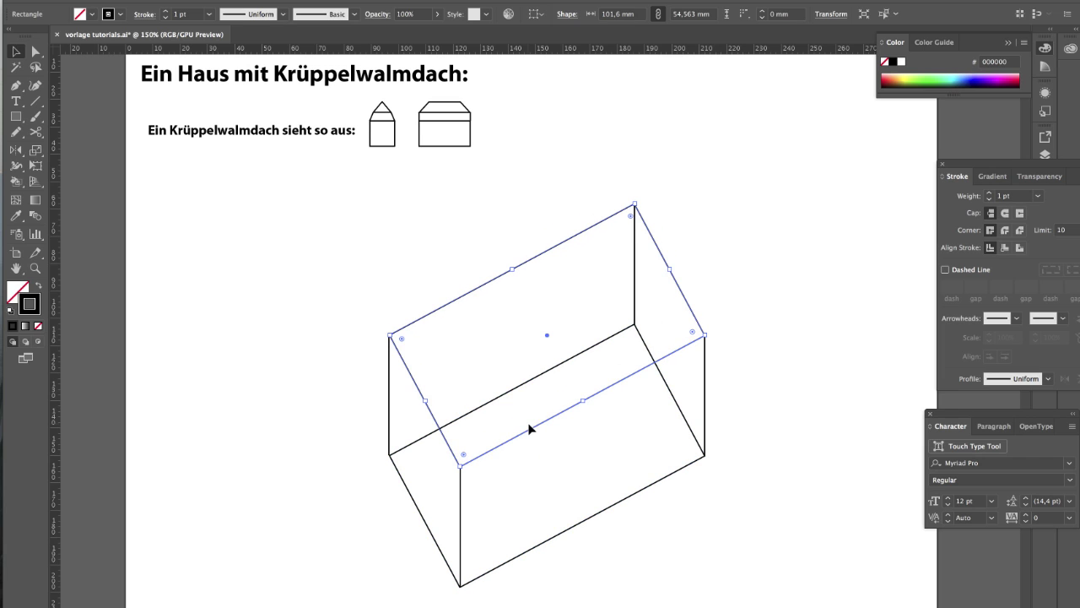
pyautogui.click(323, 386)
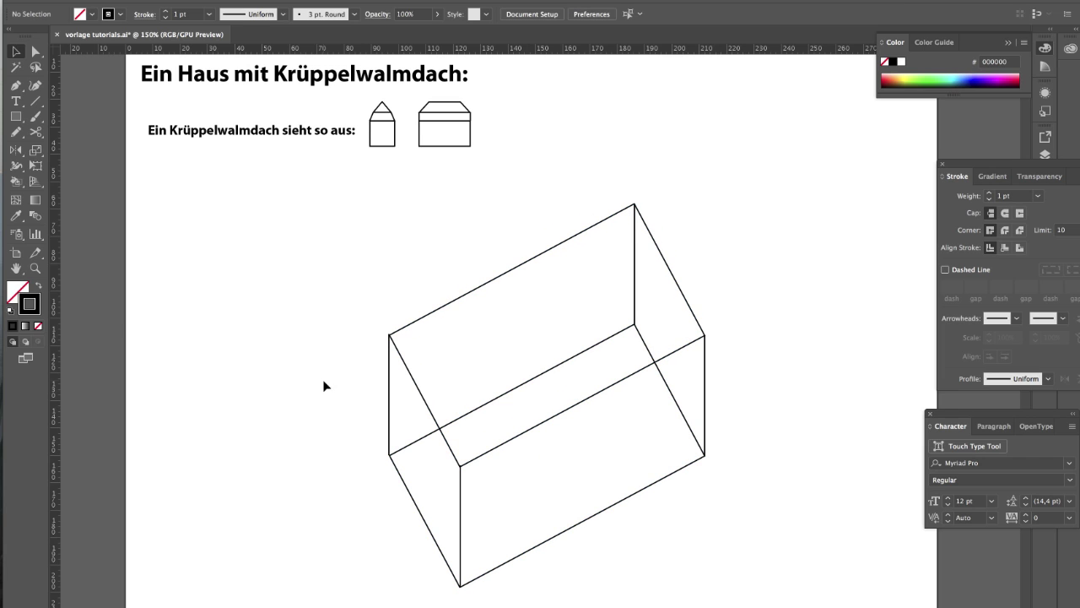
# Draw two red (e93a00) diagonals between opposite corners of the upper eaves rectangle.
pyautogui.click(887, 77)
pyautogui.click(35, 101)
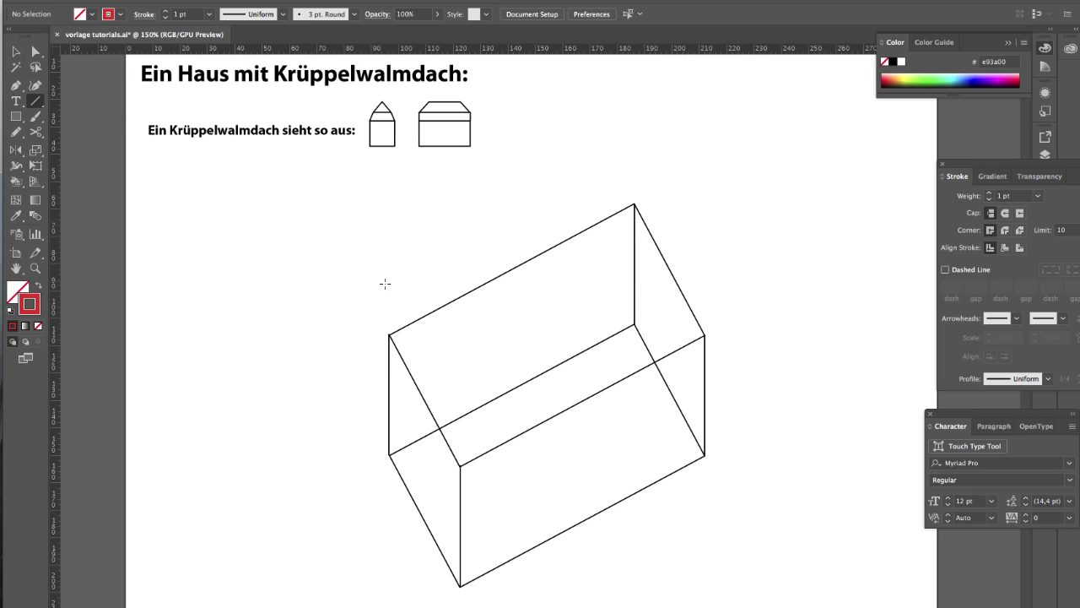
pyautogui.moveTo(389, 335)
pyautogui.mouseDown()
pyautogui.moveTo(687, 325)
pyautogui.moveTo(705, 335)
pyautogui.mouseUp()
pyautogui.moveTo(460, 464); pyautogui.dragTo(634, 204)
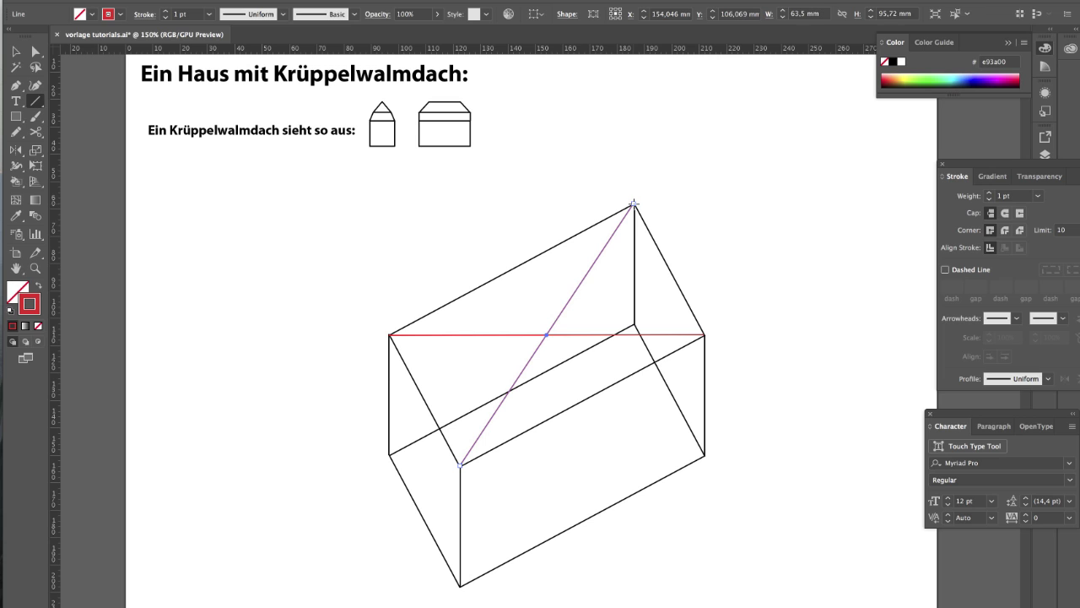
# Cut the front long edge out of the base rectangle, copy it through the crossing of the diagonals and colour the copy red.
pyautogui.press('c')
pyautogui.keyDown('ctrl'); pyautogui.click(646, 488); pyautogui.keyUp('ctrl')
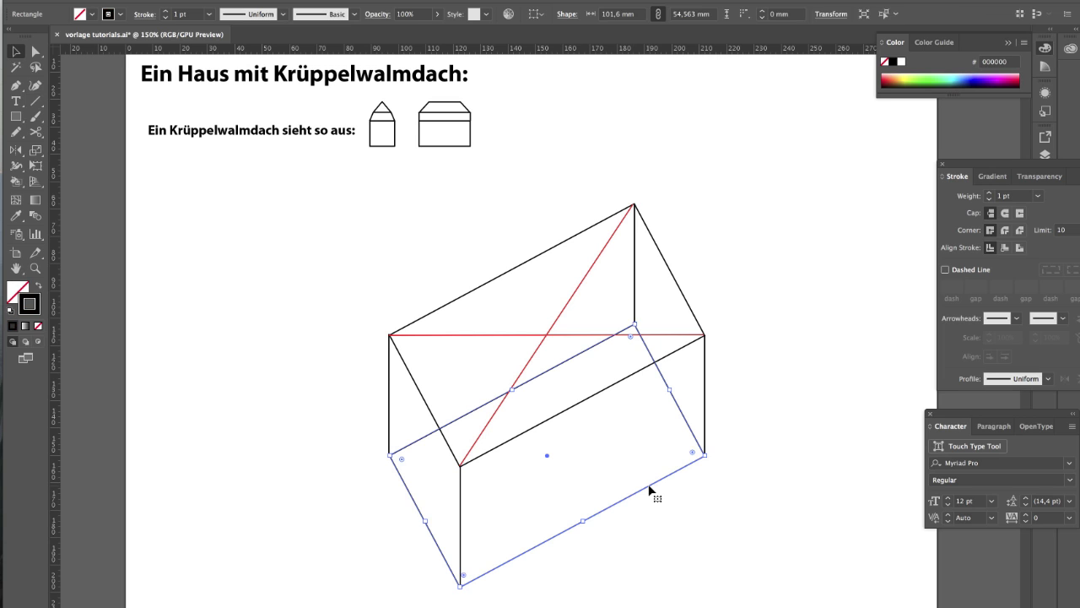
pyautogui.click(705, 456)
pyautogui.click(460, 586)
pyautogui.press('v')
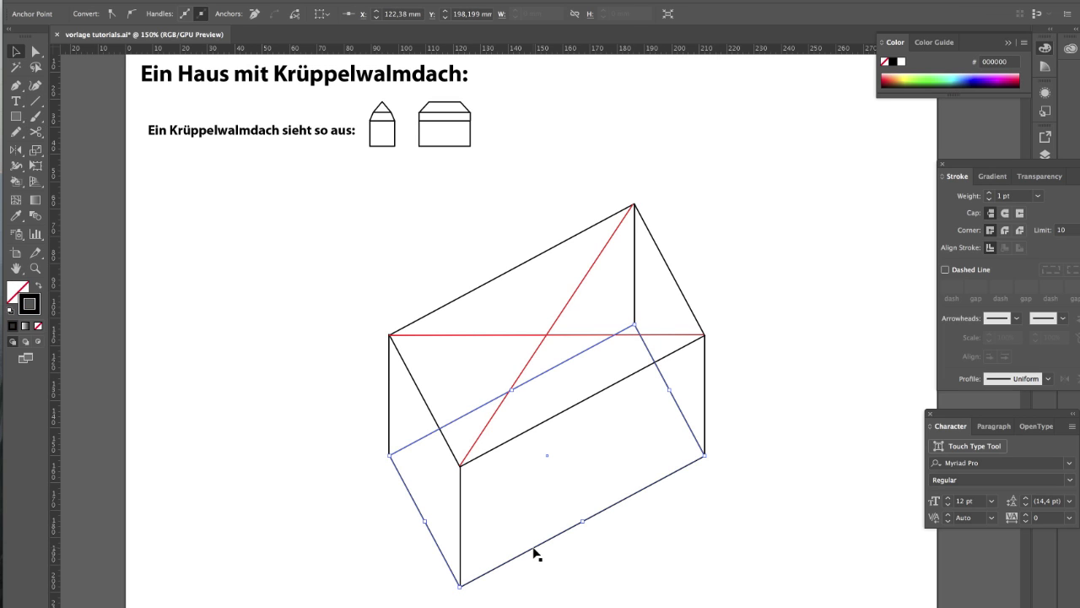
pyautogui.click(534, 554)
pyautogui.click(534, 548)
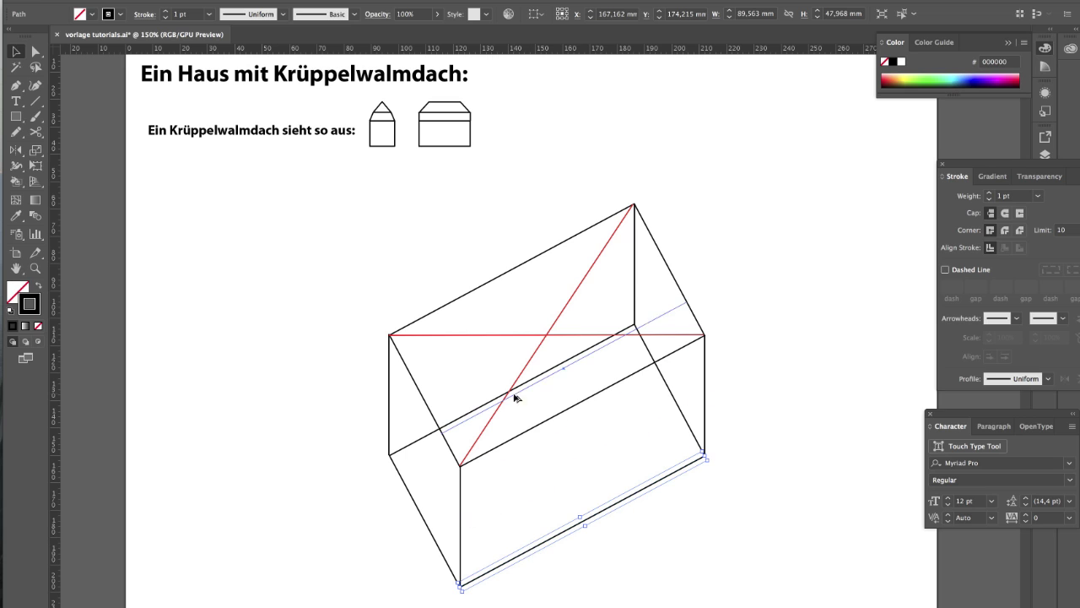
pyautogui.click(498, 363)
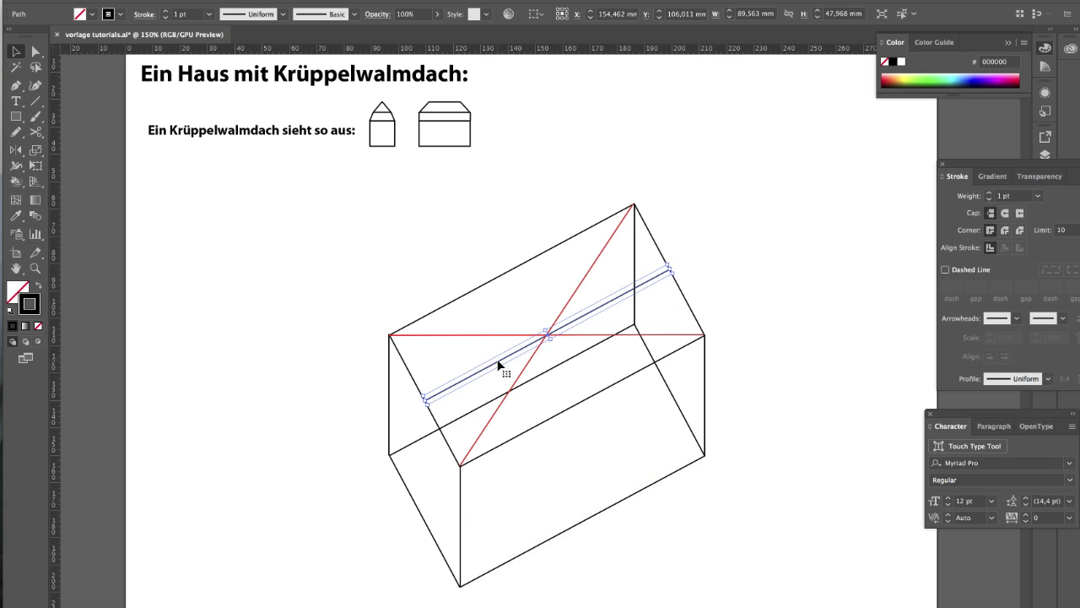
pyautogui.press('i')
pyautogui.click(579, 290)
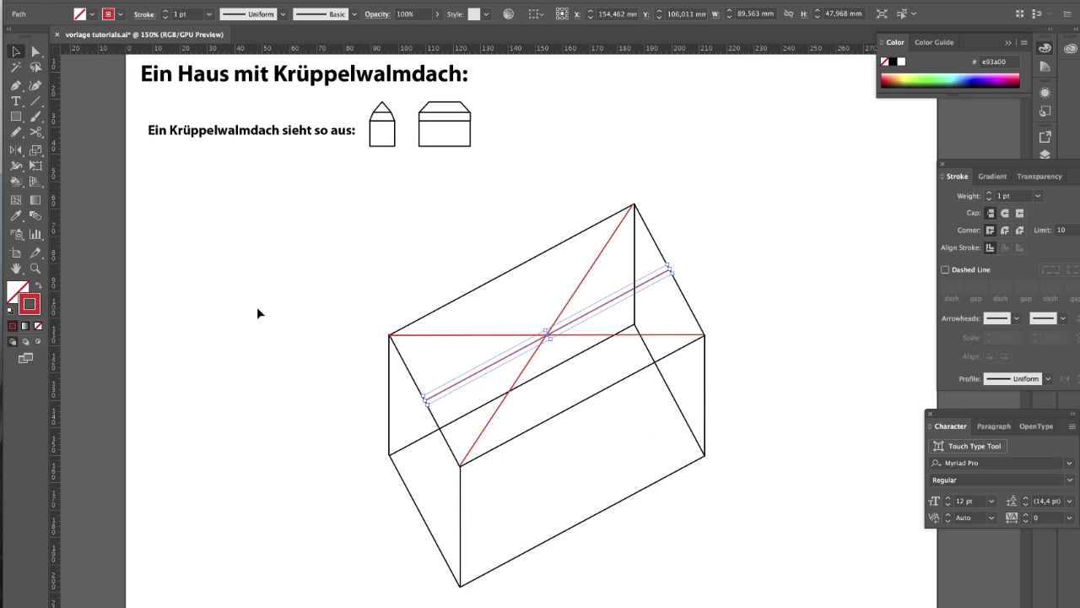
pyautogui.press('super+shift+a')
# Draw red verticals upward from both ends of the centre line and join their upper ends with a red ridge line.
pyautogui.press('\\')
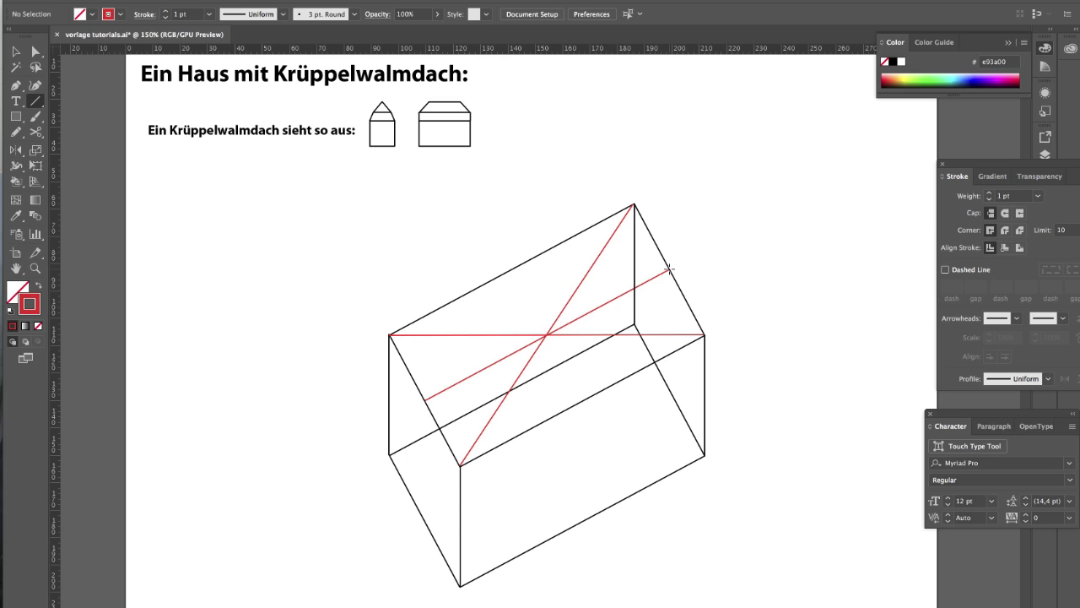
pyautogui.moveTo(669, 269); pyautogui.dragTo(425, 280)
pyautogui.press('v')
pyautogui.click(251, 222)
pyautogui.click(36, 102)
pyautogui.moveTo(424, 253); pyautogui.dragTo(669, 125)
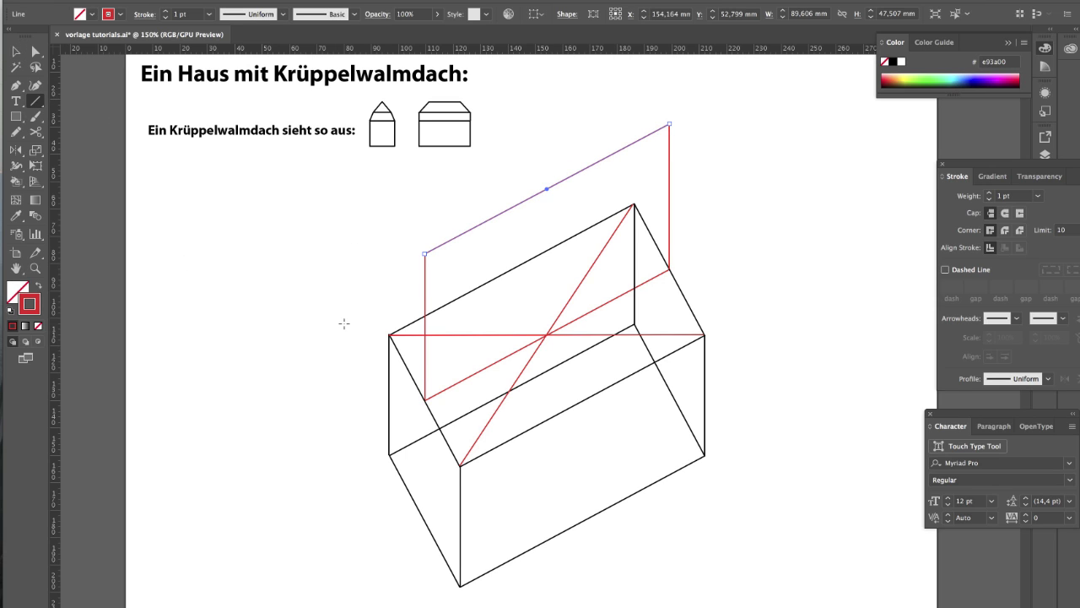
# Draw the red sloping gable edges from the four eaves corners to the two ridge ends.
pyautogui.moveTo(388, 335)
pyautogui.mouseDown()
pyautogui.moveTo(424, 253)
pyautogui.moveTo(460, 465)
pyautogui.mouseUp()
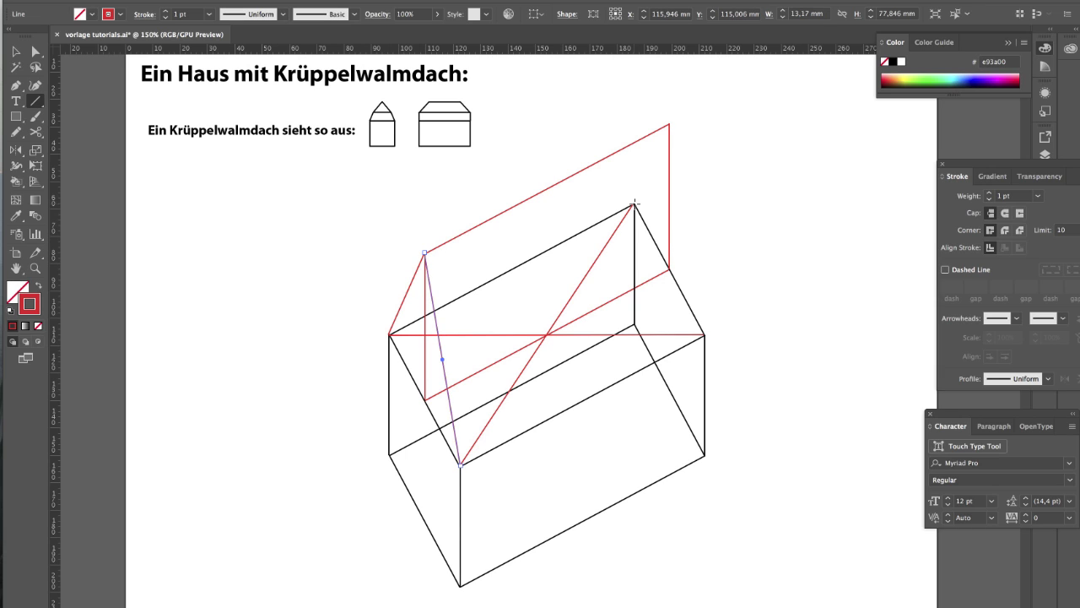
pyautogui.moveTo(634, 204); pyautogui.dragTo(670, 125)
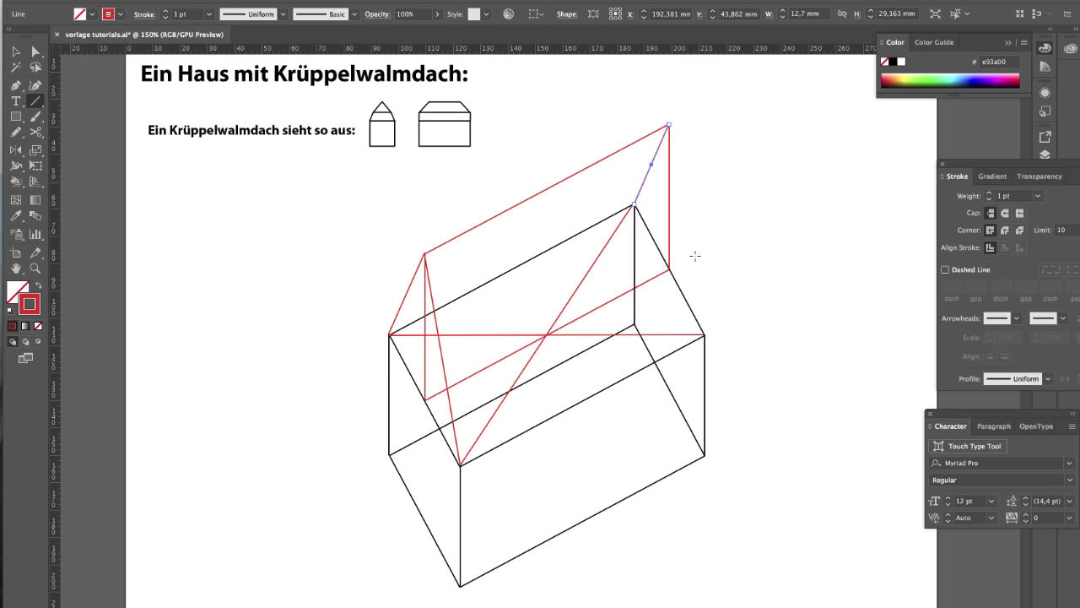
pyautogui.moveTo(704, 335); pyautogui.dragTo(668, 124)
# Add the bold note "Der Aufbau ist anfangs genau wie beim Satteldach" beside the house, below the subtitle.
pyautogui.press('t')
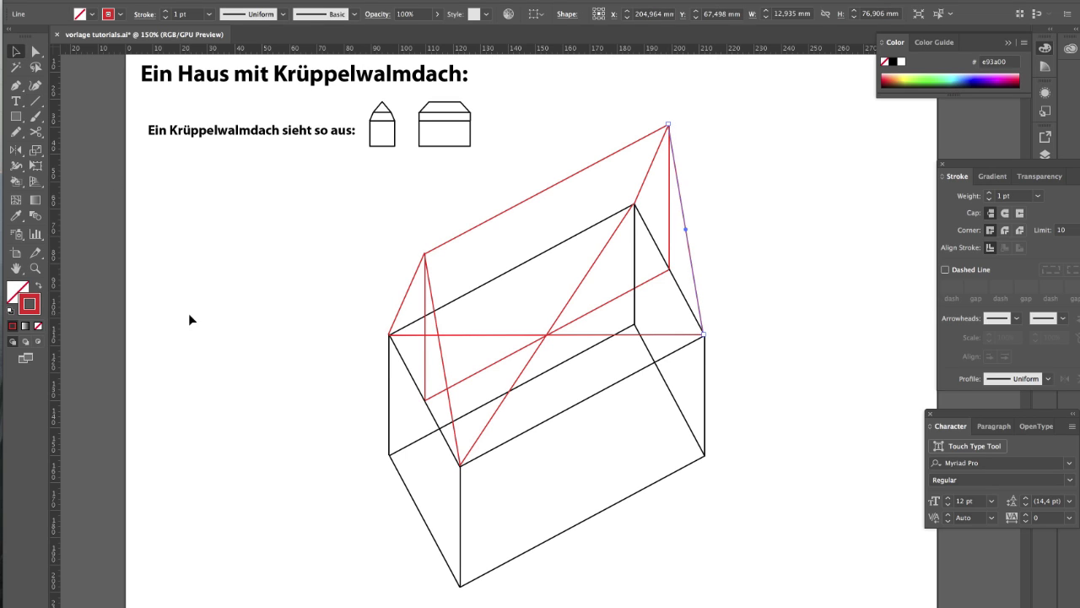
pyautogui.click(163, 261)
pyautogui.write('Der Aufbau ist anfangs genau wie beim Satteldach')
pyautogui.press('super+a')
pyautogui.press('Escape')
pyautogui.moveTo(253, 269); pyautogui.dragTo(243, 222)
# Extend the note with a full stop and the sentence "Jetzt zeichne ich die Stellen für die Knickpunkte ein...".
pyautogui.click(257, 312)
pyautogui.write('t')
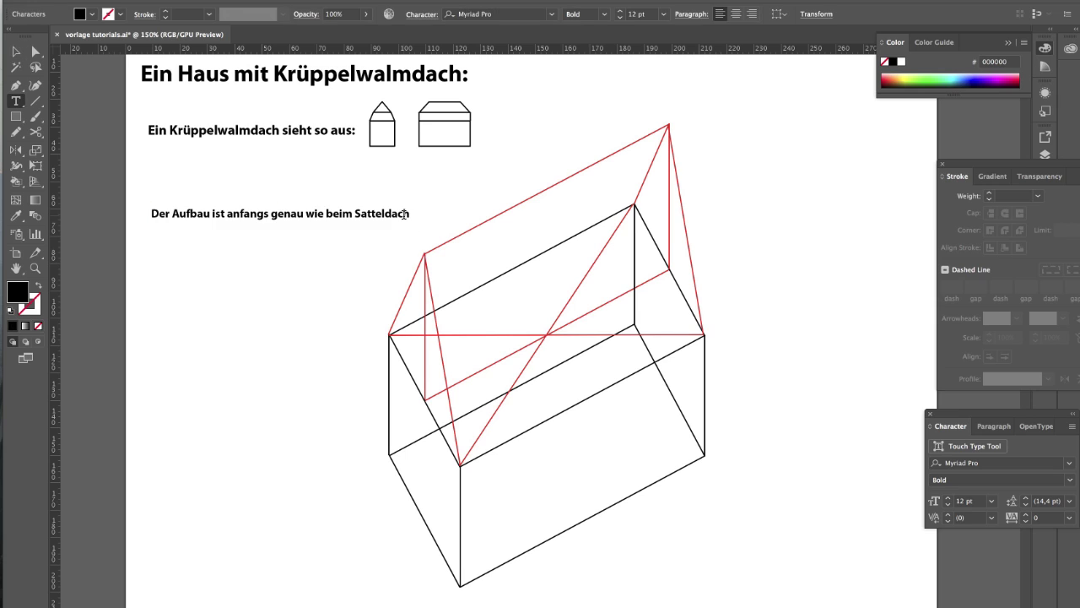
pyautogui.write('eldach. Jetzt zeichne ich die Stellen für die Knickpunkte ein...')
pyautogui.press('Escape')
# Draw a green (2b6a00) vertical mark about 18 mm high on the near gable's centre vertical and copy it to the far gable's vertical.
pyautogui.press('\\')
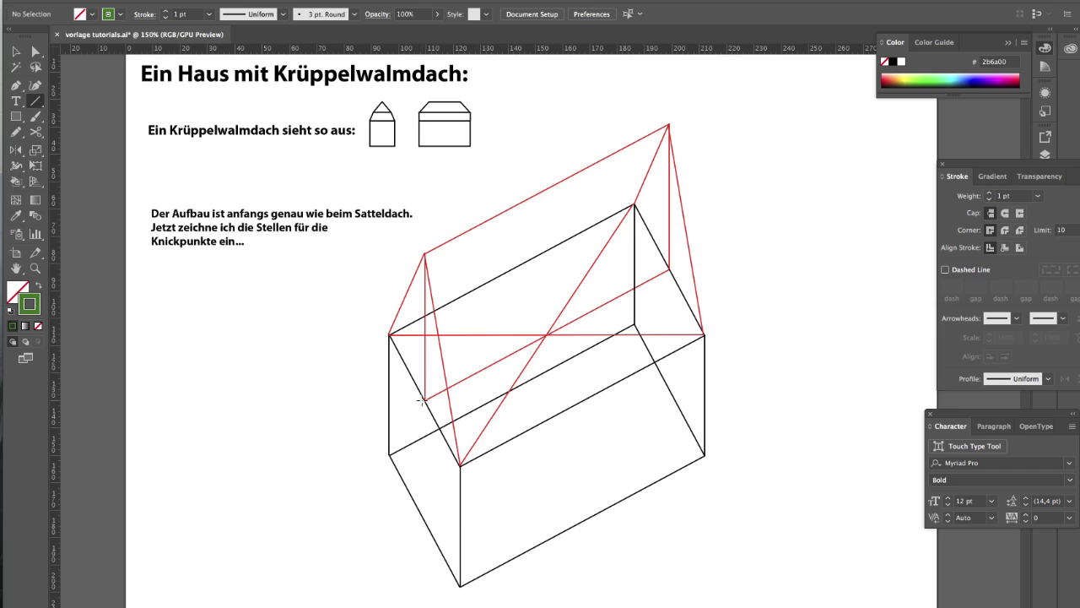
pyautogui.moveTo(424, 400); pyautogui.dragTo(424, 349)
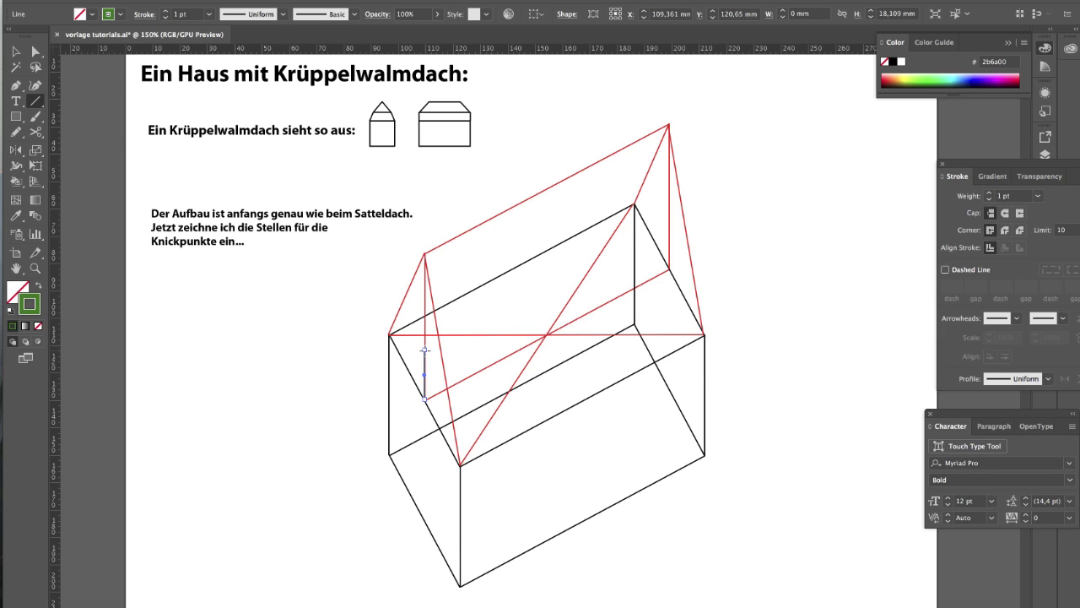
pyautogui.press('v')
pyautogui.moveTo(426, 367); pyautogui.dragTo(673, 239)
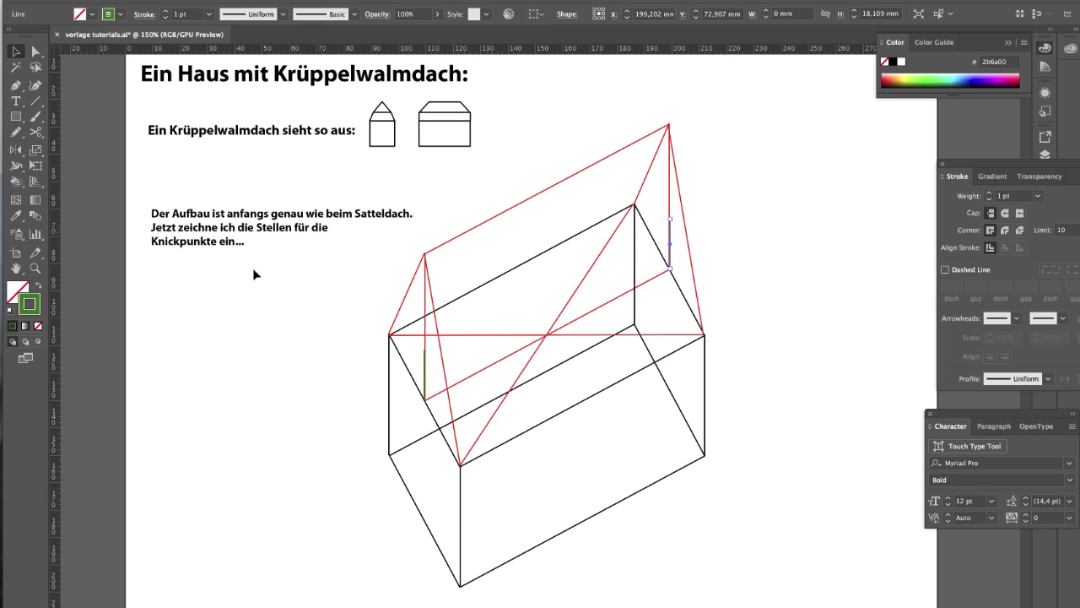
# Cut the short near-gable edge out of the eaves rectangle and place copies through the upper ends of both green marks.
pyautogui.click(412, 380)
pyautogui.press('c')
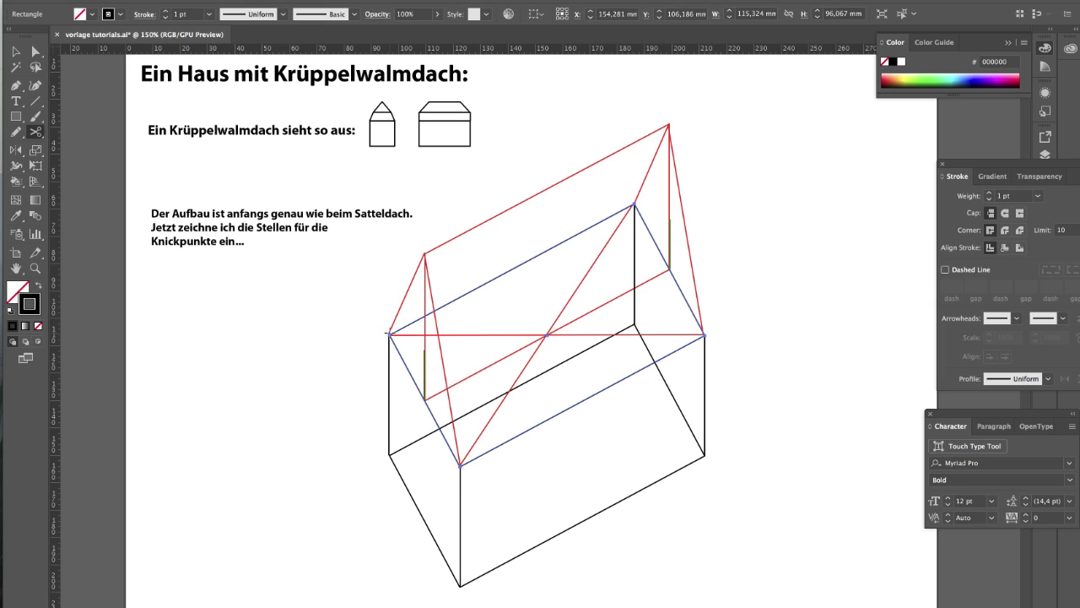
pyautogui.click(457, 464)
pyautogui.press('super+shift+a')
pyautogui.press('v')
pyautogui.click(451, 454)
pyautogui.moveTo(462, 412); pyautogui.dragTo(701, 275)
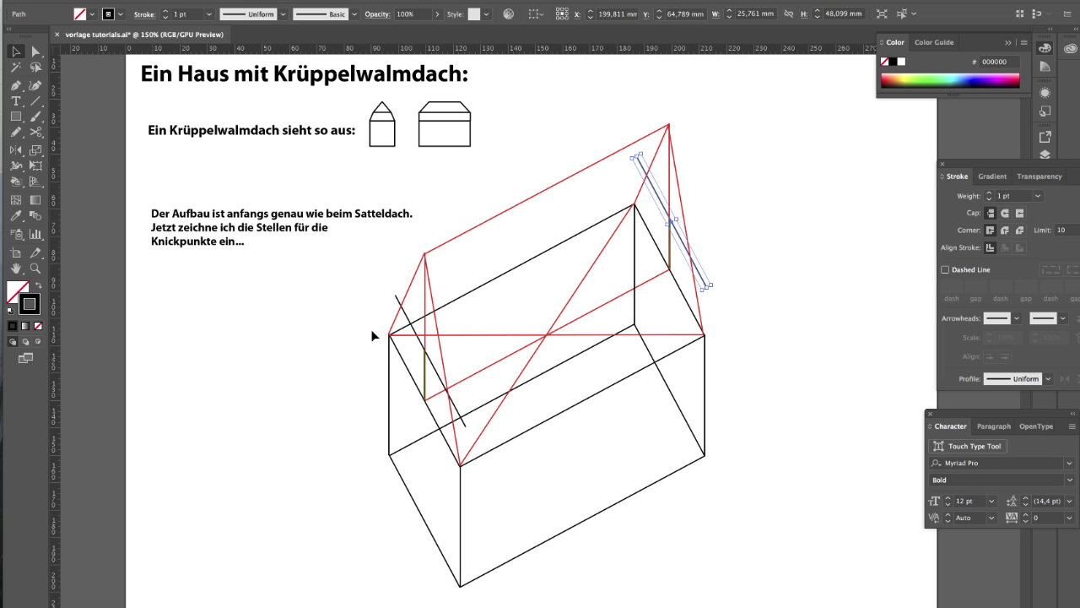
# Colour the far gable's parallel line green (227f00) and mark the four crossings with the sloping gable edges with small green circles.
pyautogui.moveTo(16, 116)
pyautogui.mouseDown()
pyautogui.moveTo(52, 128)
pyautogui.moveTo(61, 149)
pyautogui.mouseUp()
pyautogui.click(926, 78)
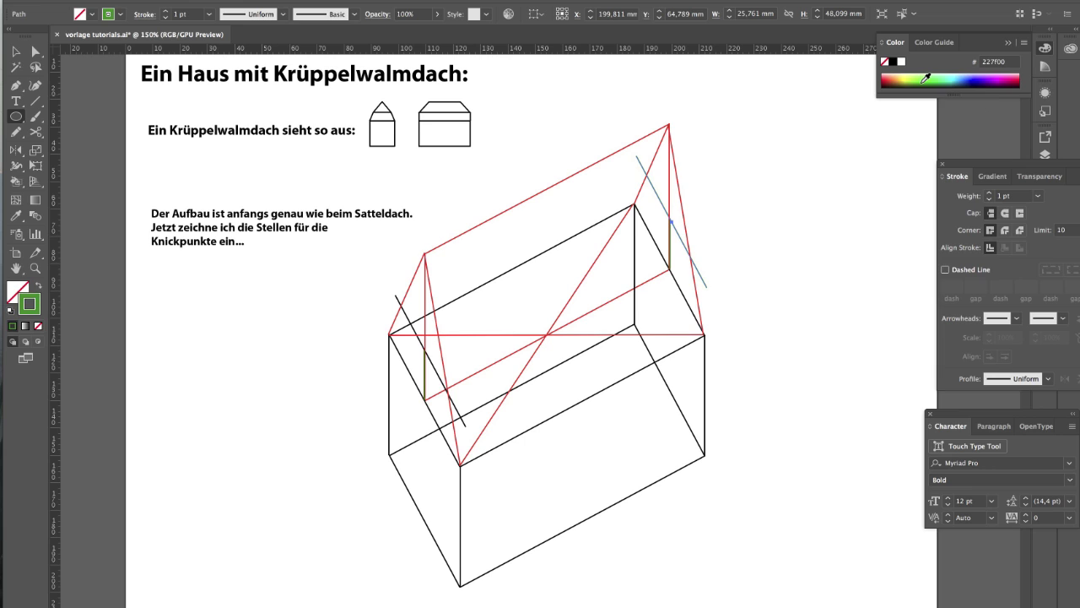
pyautogui.moveTo(395, 300); pyautogui.dragTo(406, 311)
pyautogui.moveTo(444, 386); pyautogui.dragTo(461, 402)
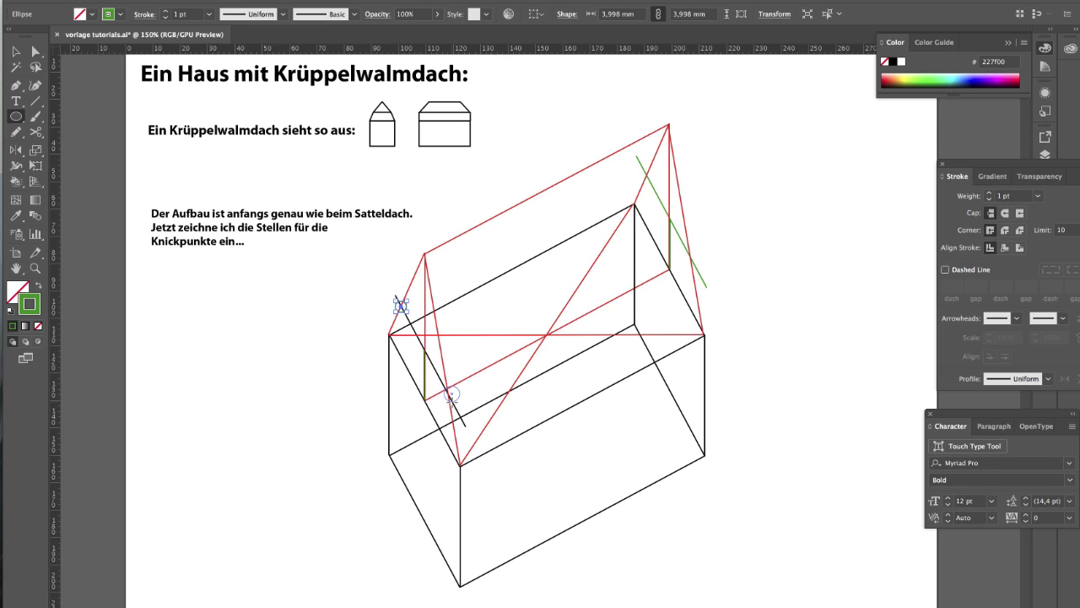
pyautogui.moveTo(643, 171); pyautogui.dragTo(654, 182)
pyautogui.moveTo(694, 252); pyautogui.dragTo(683, 266)
# Append the lines "Ab hier wird der Giebel geneigt." and "Jetzt kommt der Neigungswinkel..." to the note, separated by a blank line.
pyautogui.press('t')
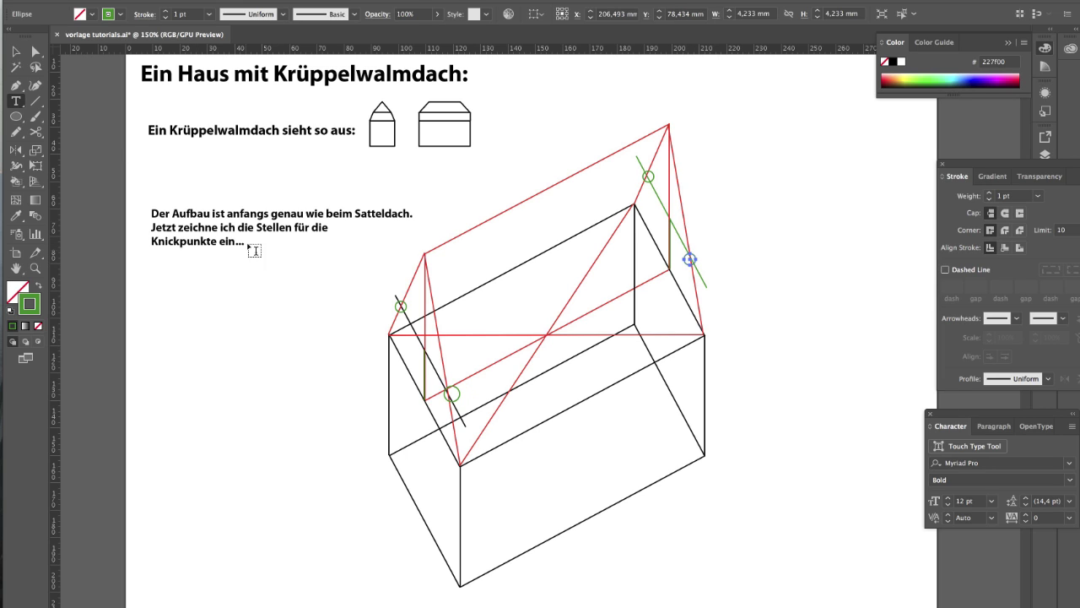
pyautogui.click(240, 242)
pyautogui.press('Return')
pyautogui.press('Return')
pyautogui.write('Ab hier wird der Giebel geneigt')
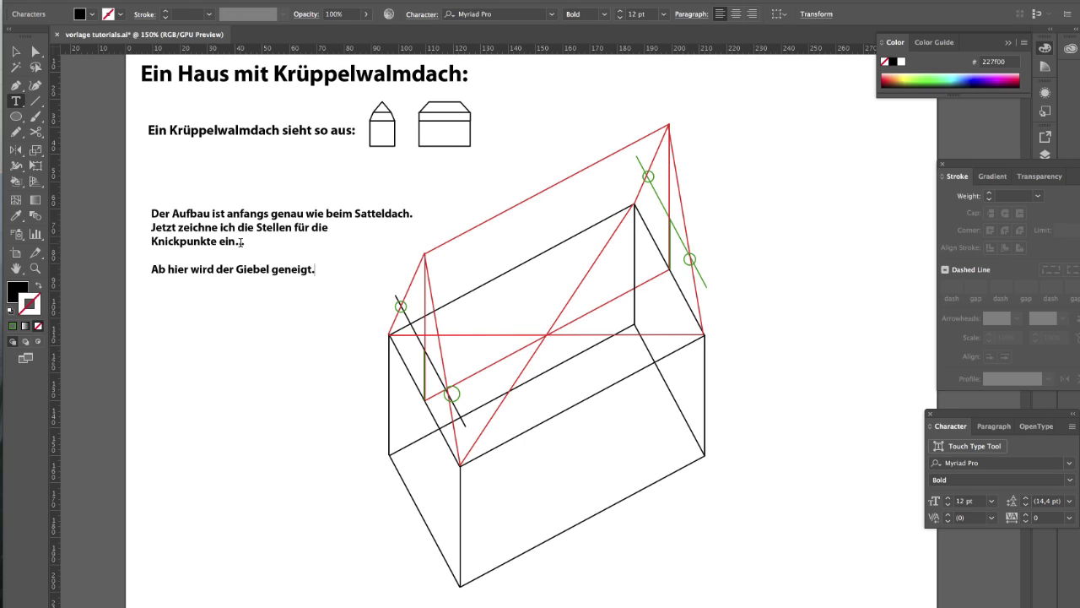
pyautogui.write('.')
pyautogui.press('Return')
pyautogui.write('Jetzt kommt der Ne')
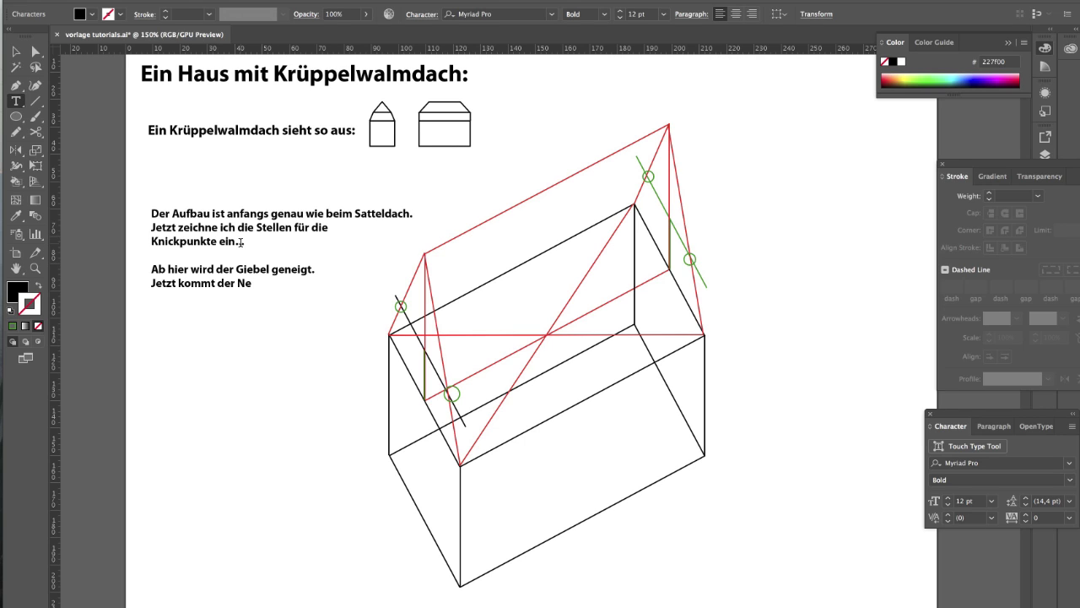
pyautogui.write('igungswinkel...')
pyautogui.press('Escape')
# Draw a green segment about 17 mm wide along the ridge's near end, copy it to the far end and circle both inner ends in green.
pyautogui.press('\\')
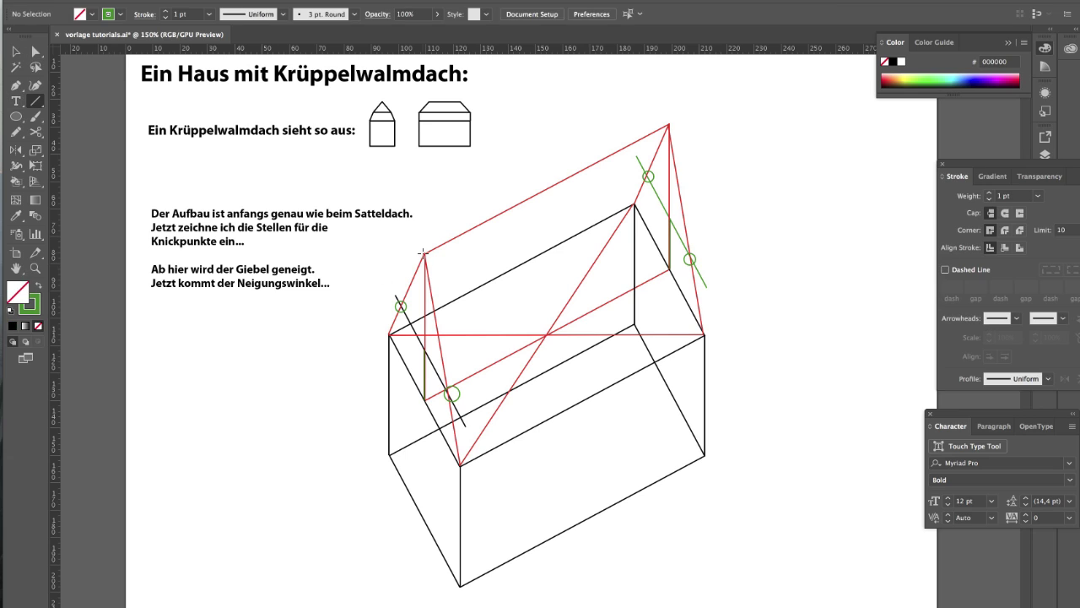
pyautogui.moveTo(425, 253); pyautogui.dragTo(472, 229)
pyautogui.keyDown('ctrl'); pyautogui.click(458, 242); pyautogui.keyUp('ctrl')
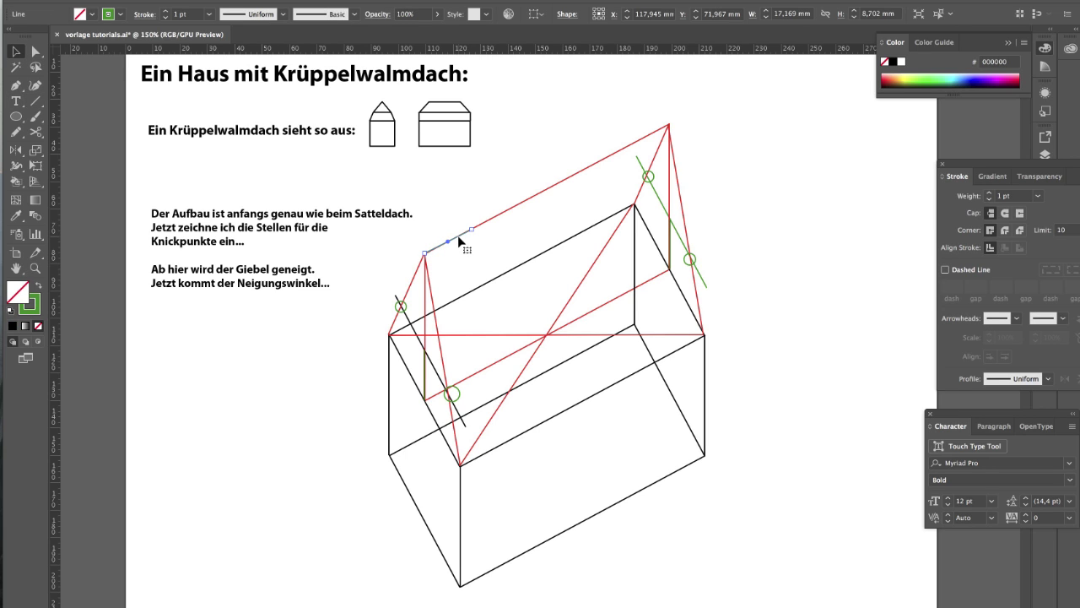
pyautogui.moveTo(657, 137); pyautogui.dragTo(657, 137)
pyautogui.moveTo(466, 224); pyautogui.dragTo(477, 235)
pyautogui.moveTo(618, 146); pyautogui.dragTo(627, 156)
# Append "Die grün markierten Punkte werden verbunden." to the note below a blank line, with a line break after "Punkte".
pyautogui.press('t')
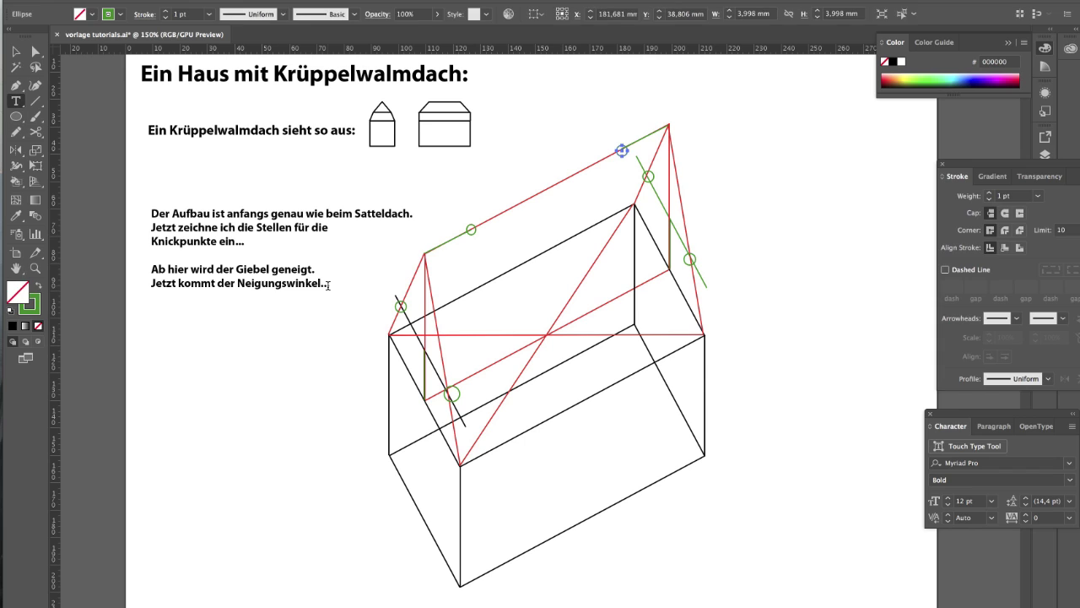
pyautogui.click(328, 285)
pyautogui.write('Die grün m')
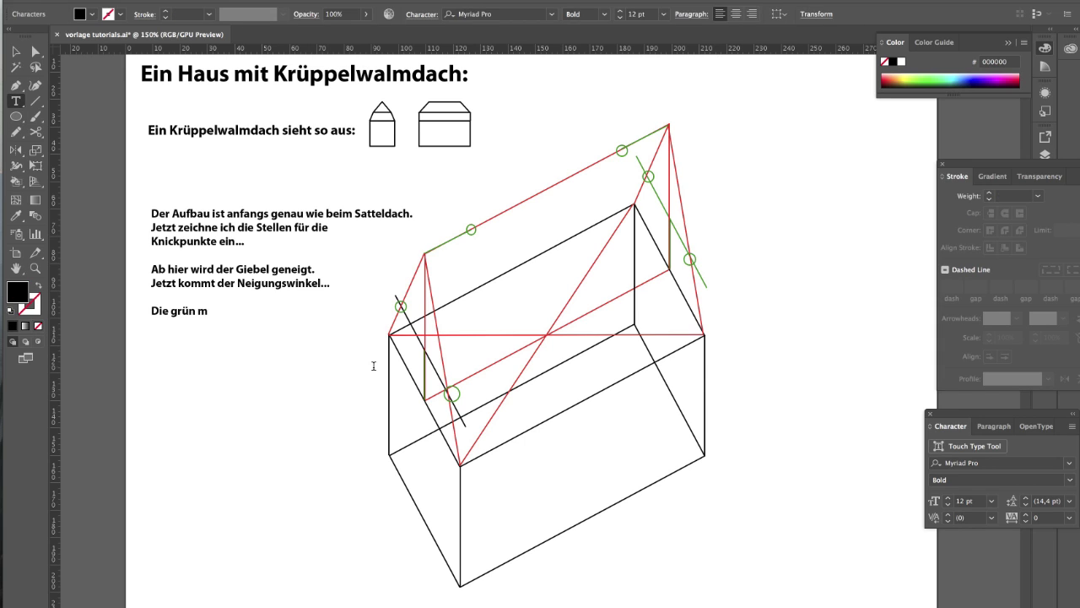
pyautogui.write('arkierten Punkte werden ')
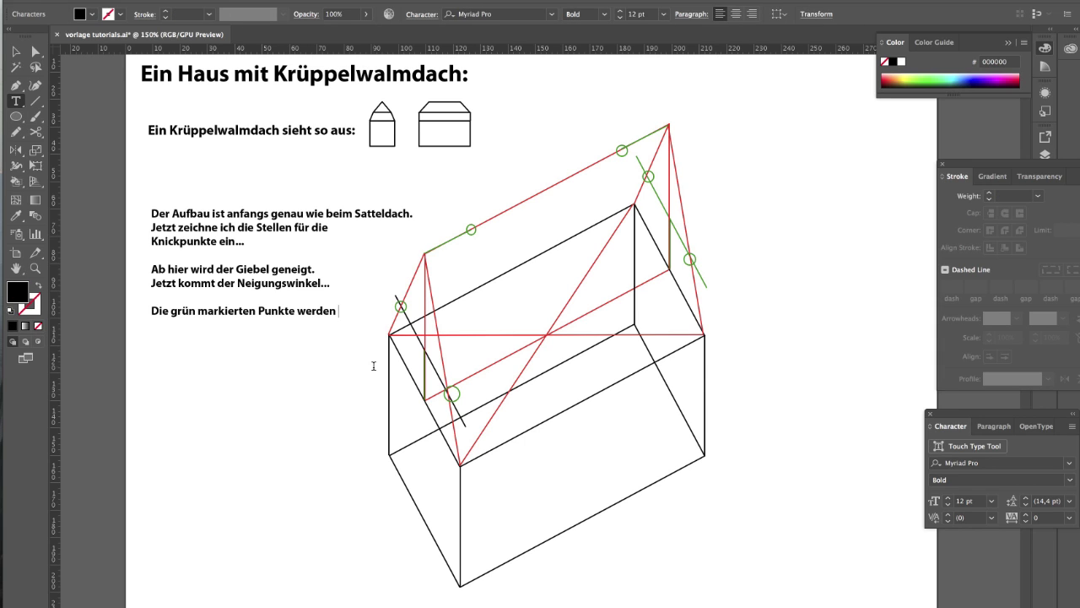
pyautogui.write('verbunden.')
pyautogui.click(300, 312)
pyautogui.press('Return')
# Draw black 1 pt lines linking the near gable's eaves corners, its two green-circled bend points and the near ridge mark.
pyautogui.click(35, 100)
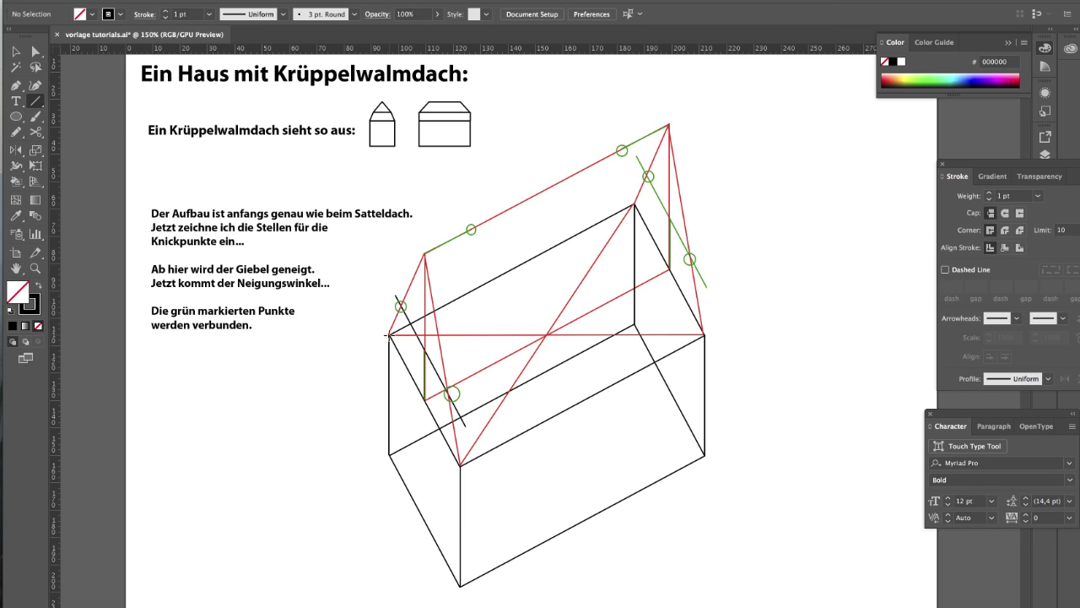
pyautogui.moveTo(389, 327); pyautogui.dragTo(473, 229)
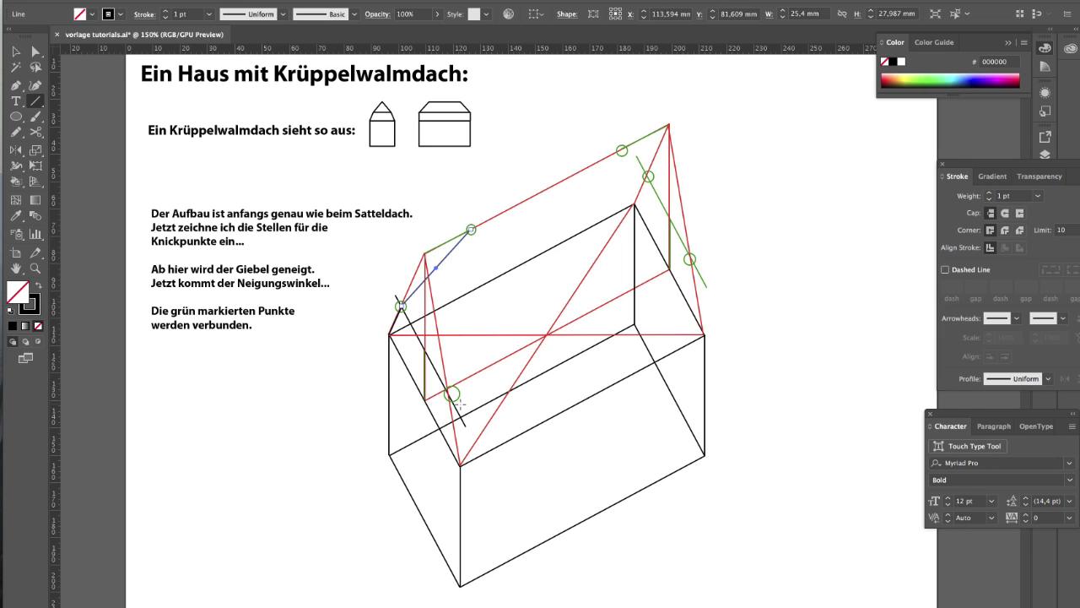
pyautogui.moveTo(472, 229); pyautogui.dragTo(452, 395)
pyautogui.moveTo(460, 463); pyautogui.dragTo(451, 394)
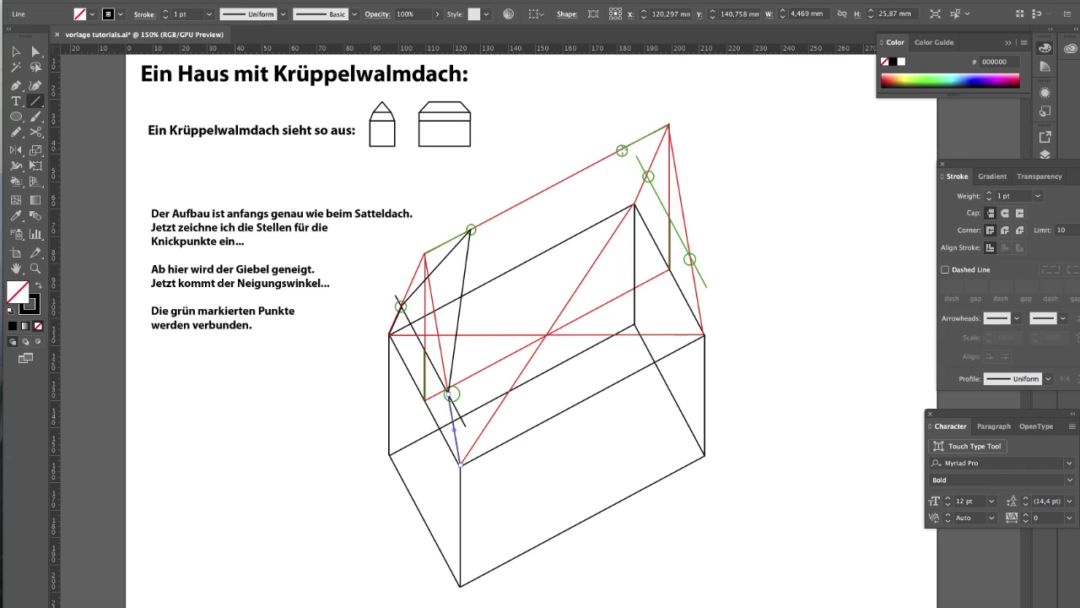
# Draw black lines linking the far gable's eaves corners, green-circled bend points and ridge mark, plus the ridge between both ridge marks.
pyautogui.moveTo(621, 150); pyautogui.dragTo(690, 259)
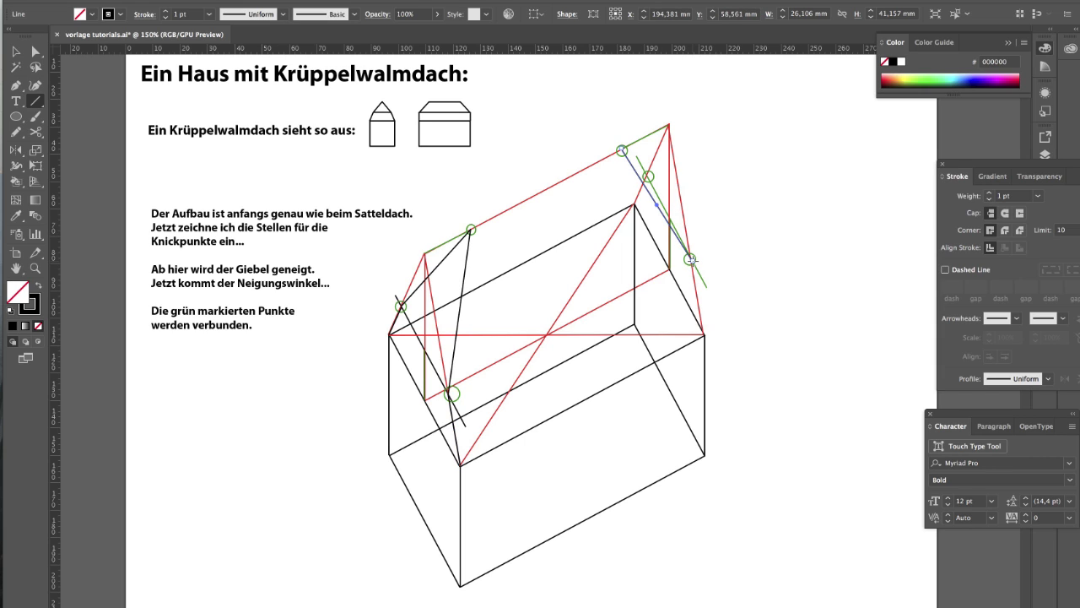
pyautogui.moveTo(705, 335); pyautogui.dragTo(691, 259)
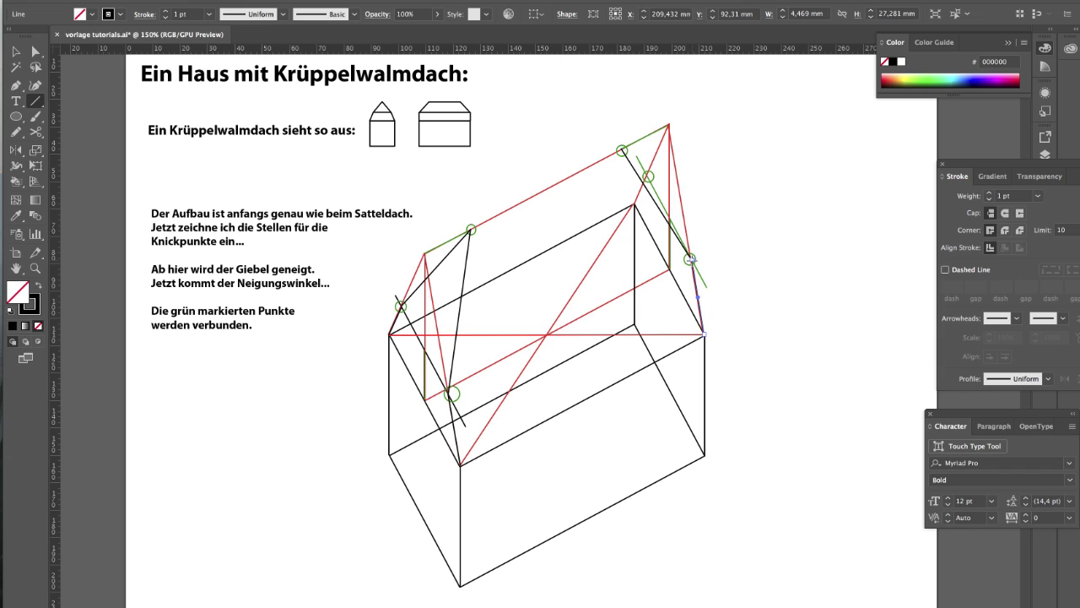
pyautogui.moveTo(637, 157)
pyautogui.mouseDown()
pyautogui.moveTo(649, 177)
pyautogui.moveTo(637, 199)
pyautogui.moveTo(647, 176)
pyautogui.mouseUp()
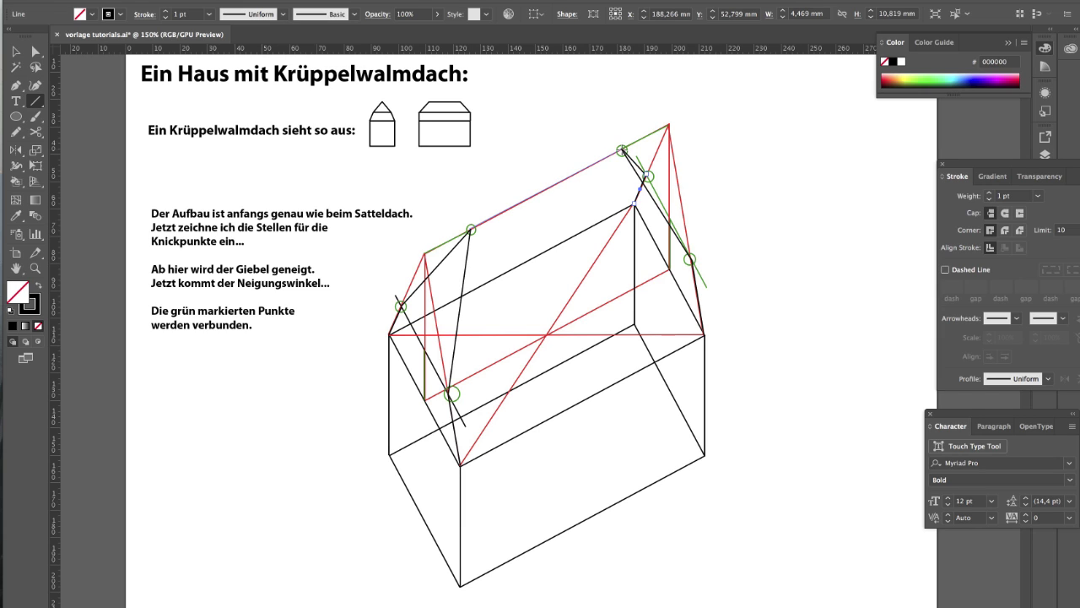
pyautogui.keyDown('super'); pyautogui.click(621, 151); pyautogui.keyUp('super')
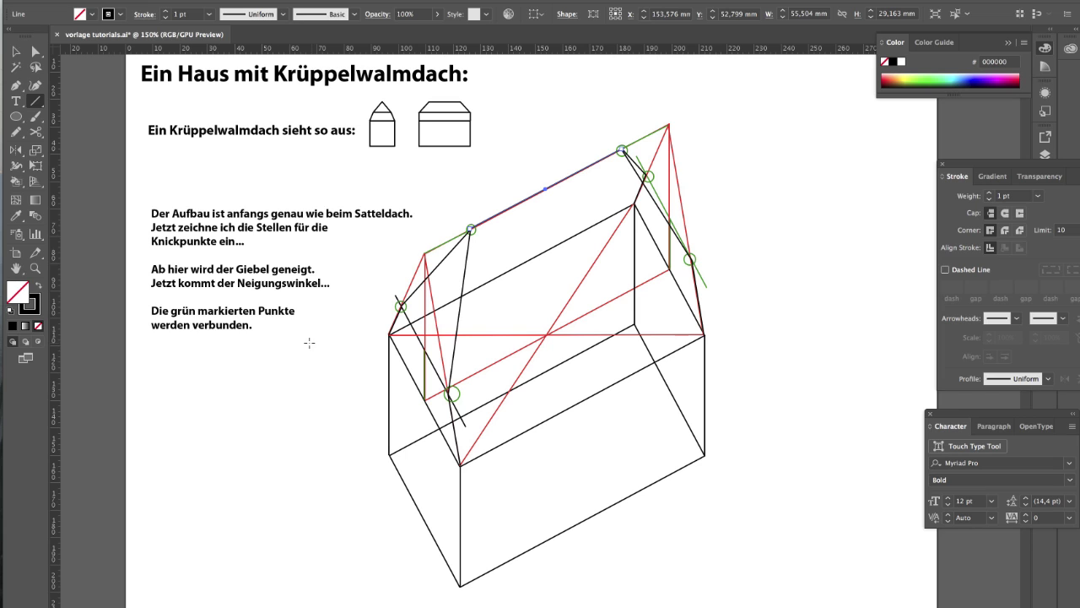
# Select all red construction lines by their shared fill and stroke and delete them.
pyautogui.click(15, 51)
pyautogui.click(433, 304)
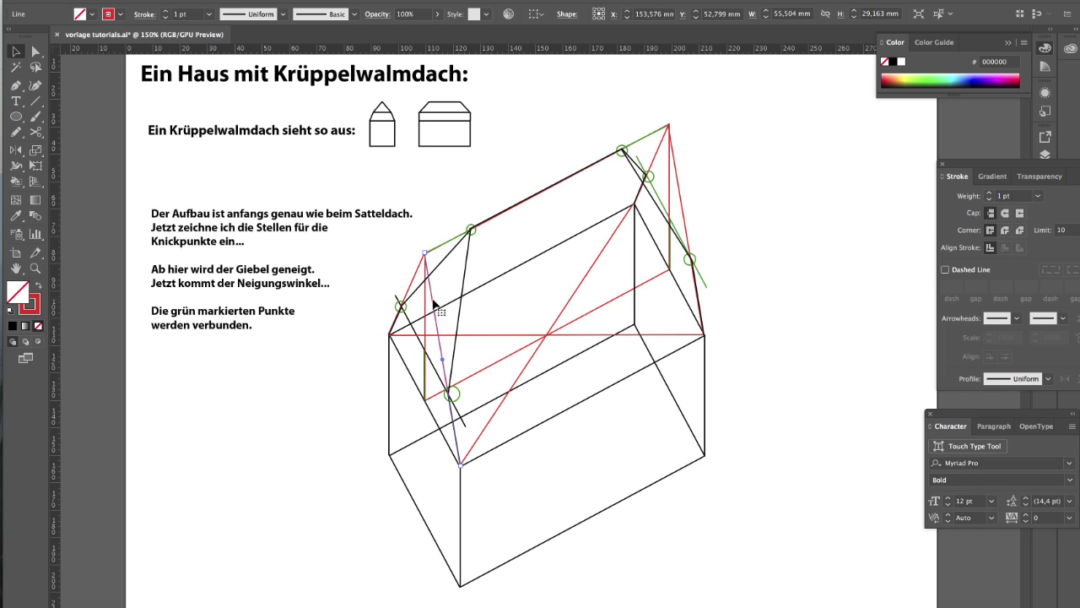
pyautogui.click(246, 0)
pyautogui.moveTo(253, 89)
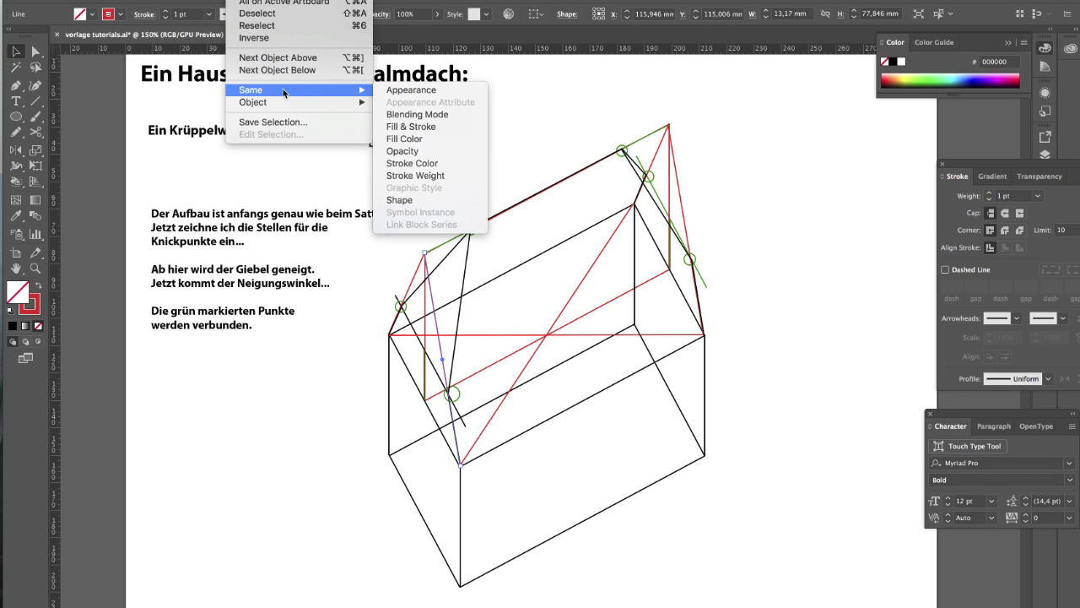
pyautogui.click(419, 126)
pyautogui.press('Delete')
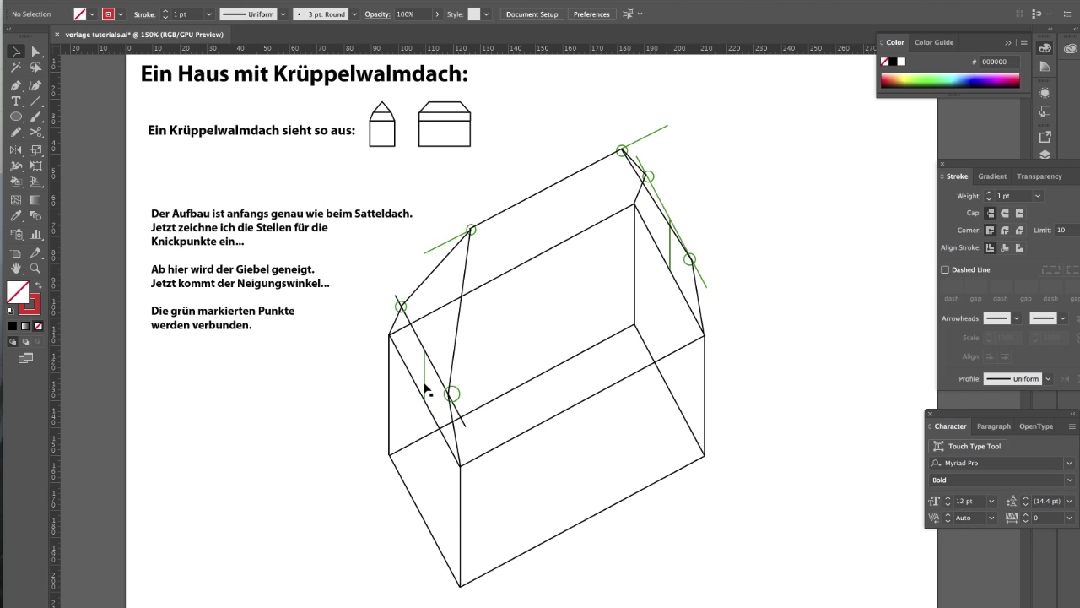
pyautogui.click(424, 388)
pyautogui.click(246, 0)
pyautogui.moveTo(271, 102)
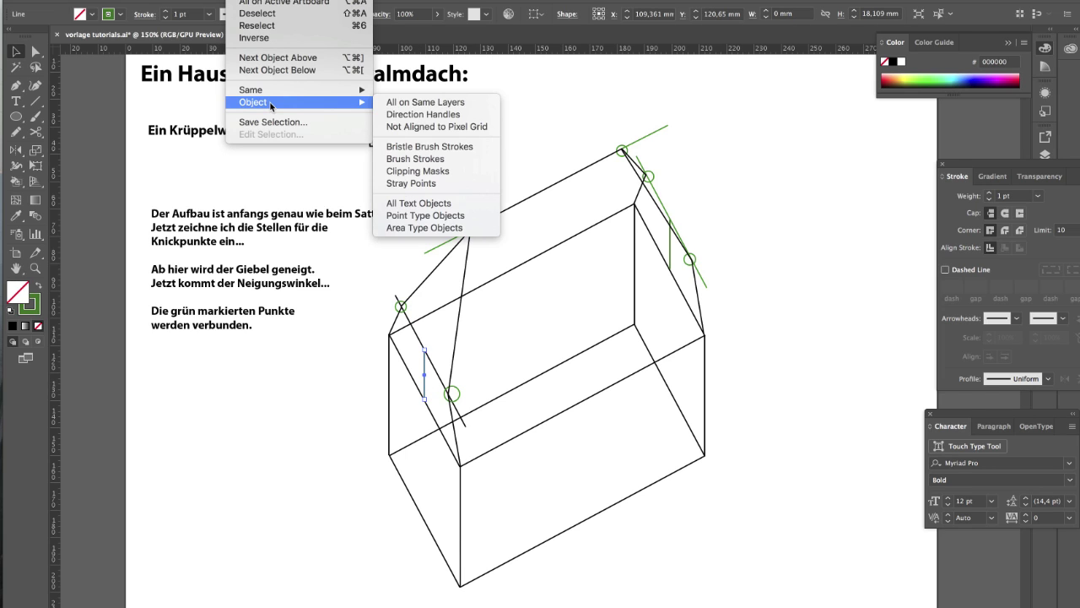
pyautogui.click(306, 428)
# Append "Das ist die Höhe bis zur Neigung" to the note below a blank line.
pyautogui.press('t')
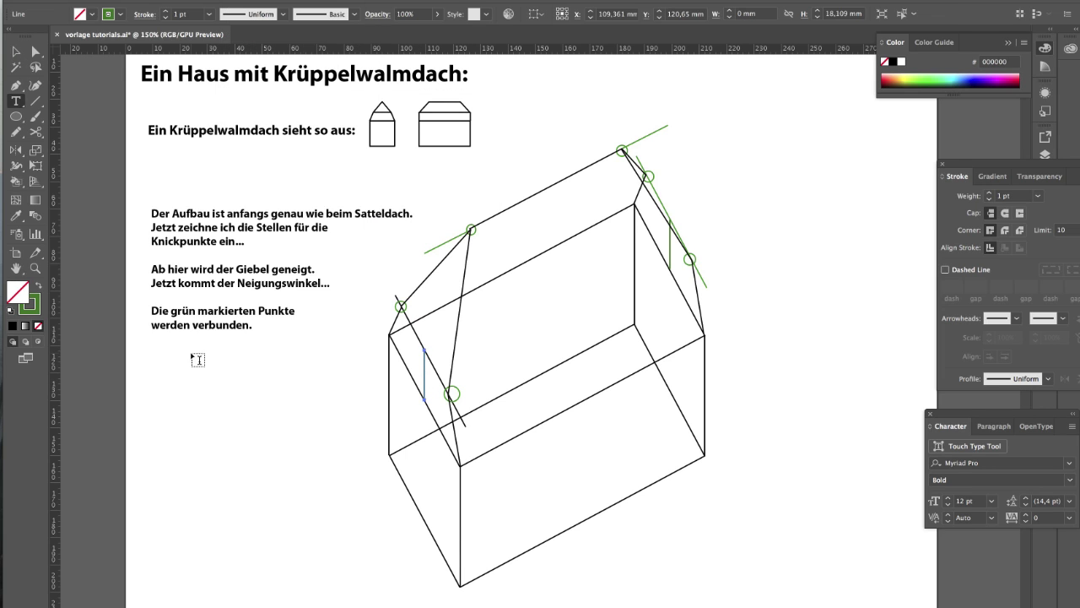
pyautogui.click(253, 327)
pyautogui.write('Das ist')
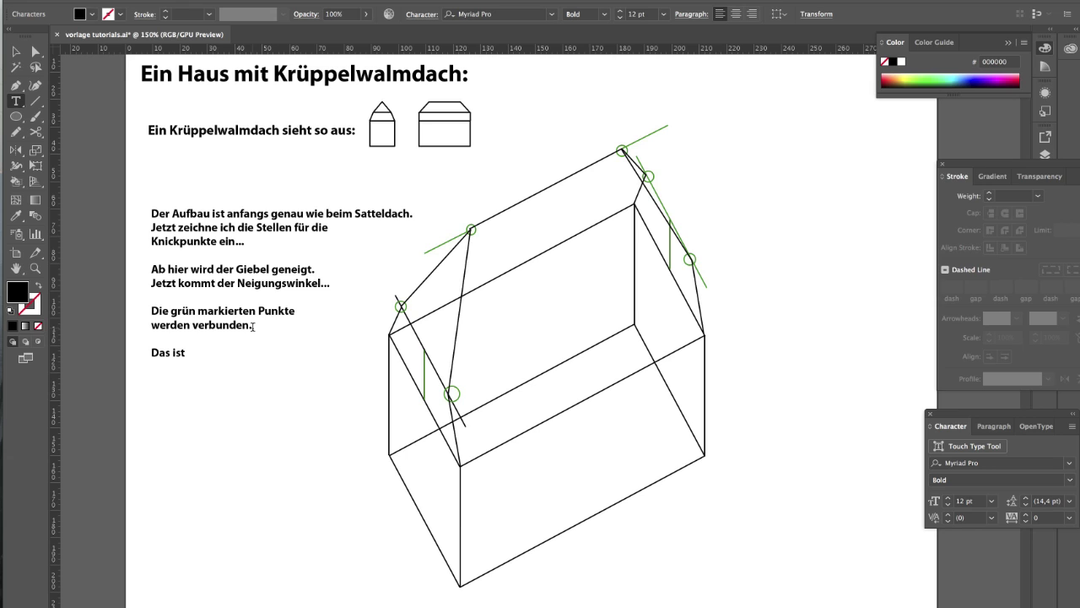
pyautogui.write(' die Héhe bis zur Neigung')
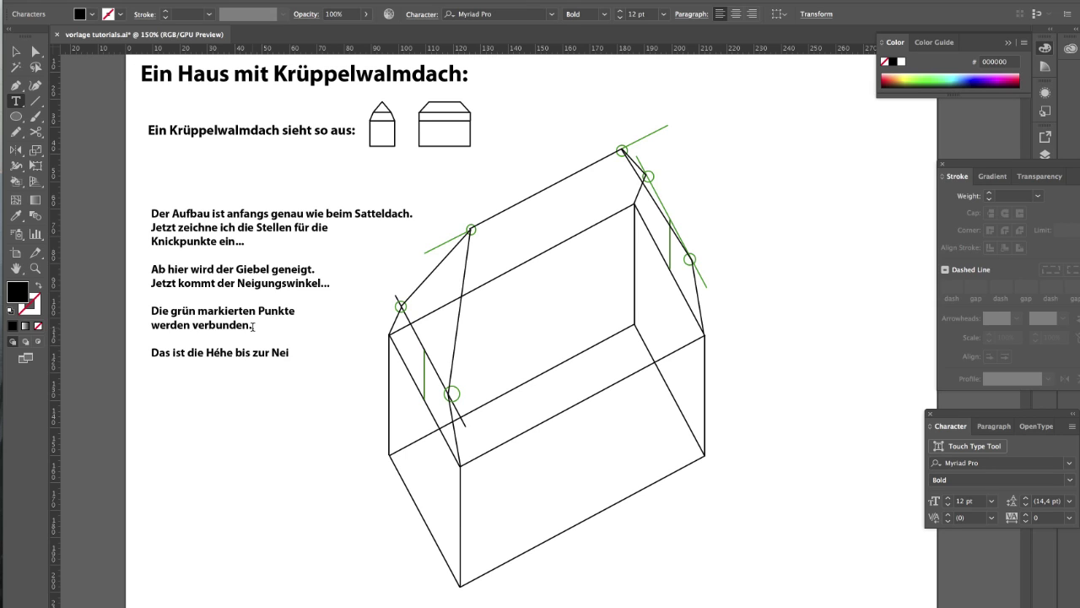
pyautogui.click(18, 52)
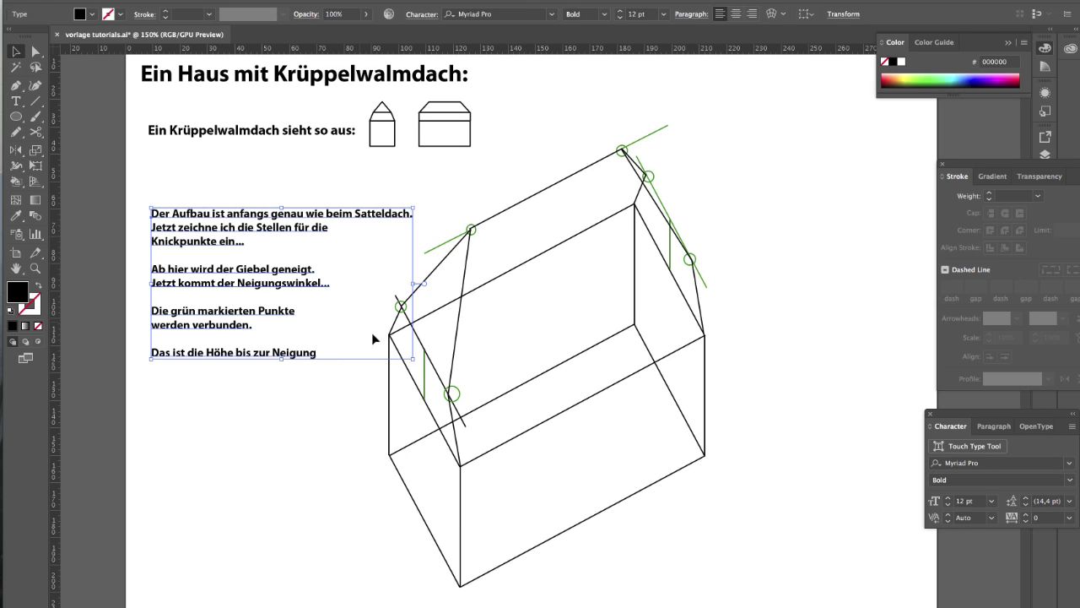
pyautogui.click(366, 377)
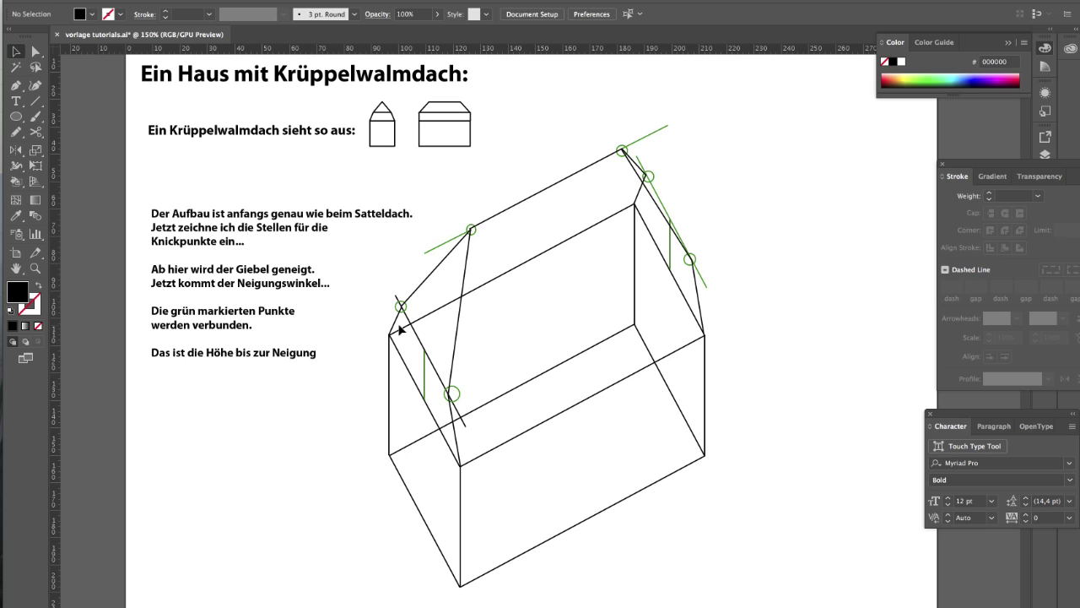
# Delete the two green vertical height lines in the near and far gables.
pyautogui.click(425, 368)
pyautogui.click(241, 2)
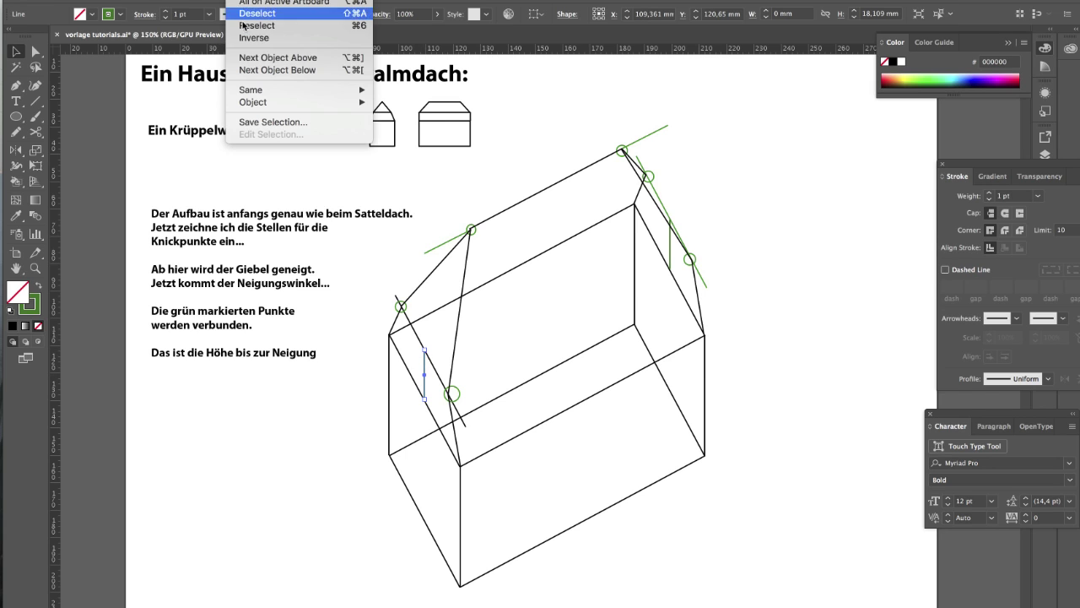
pyautogui.moveTo(257, 89)
pyautogui.click(413, 129)
pyautogui.click(412, 132)
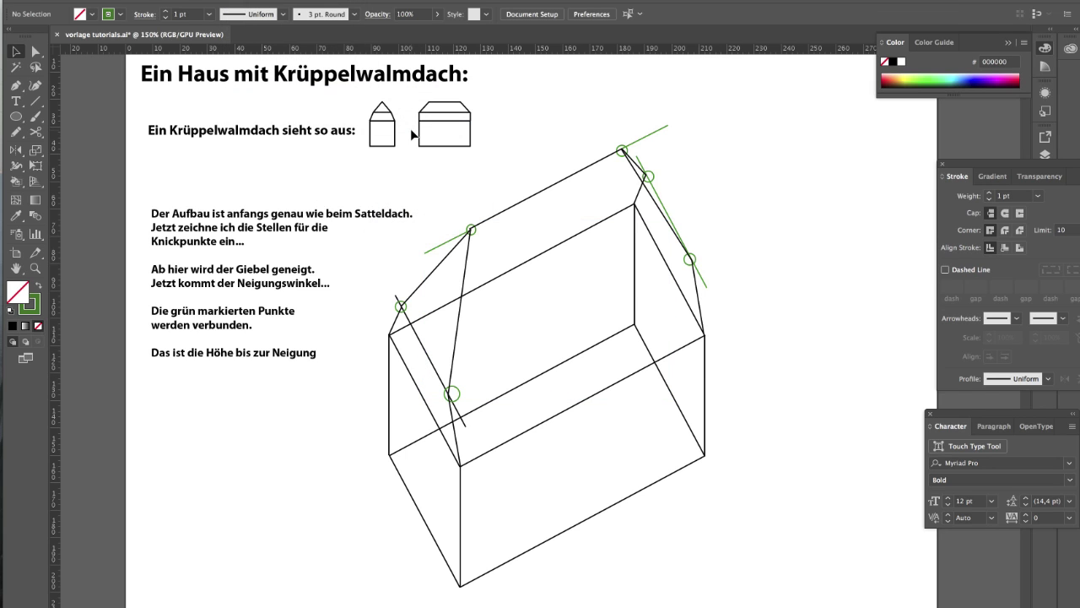
# Select all remaining green lines and circles by their shared fill and stroke and delete them.
pyautogui.click(431, 250)
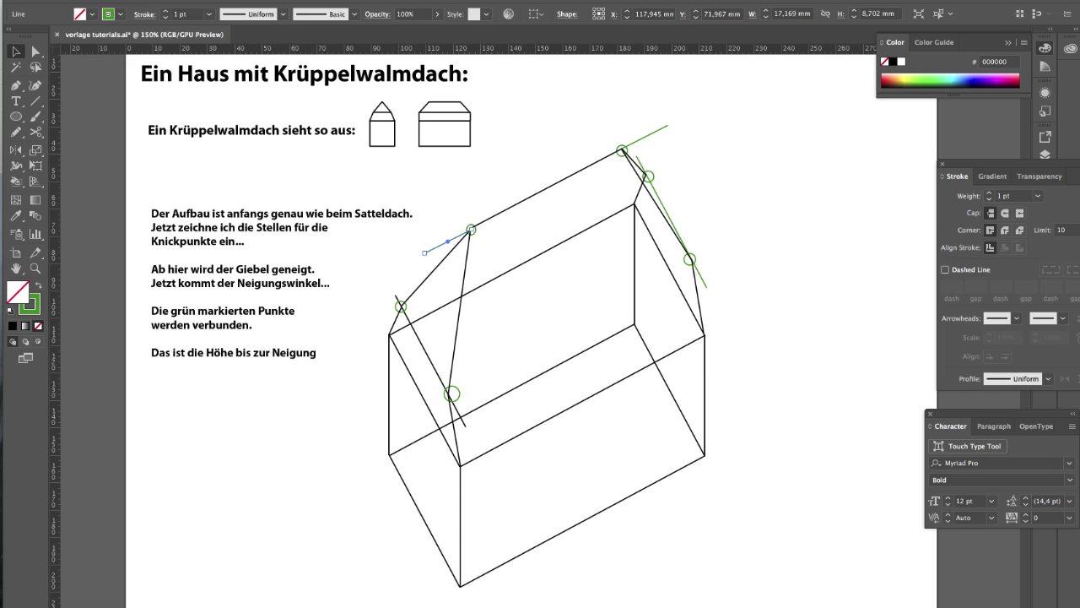
pyautogui.click(240, 1)
pyautogui.moveTo(257, 89)
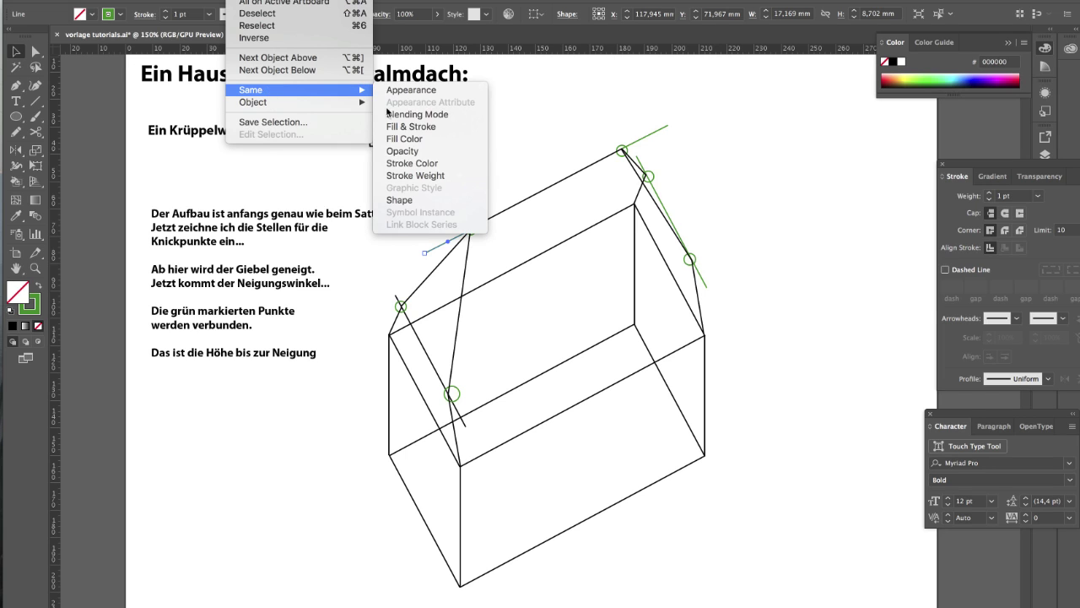
pyautogui.click(417, 129)
pyautogui.press('Delete')
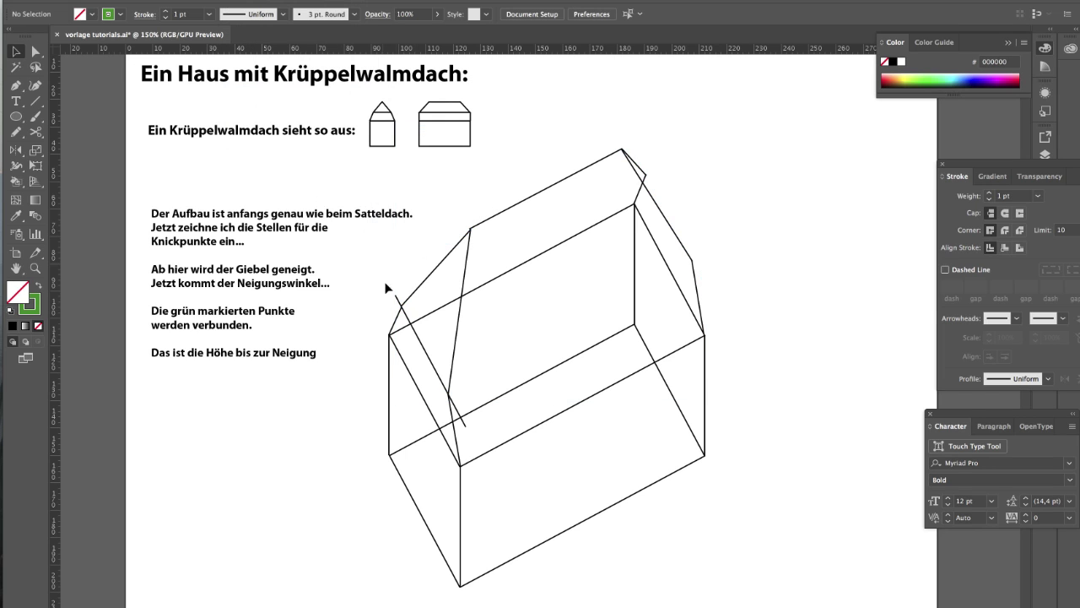
# Replace the near gable's overlong parallel line with a segment between its bend points, and connect the far gable's bend points the same way.
pyautogui.click(666, 263)
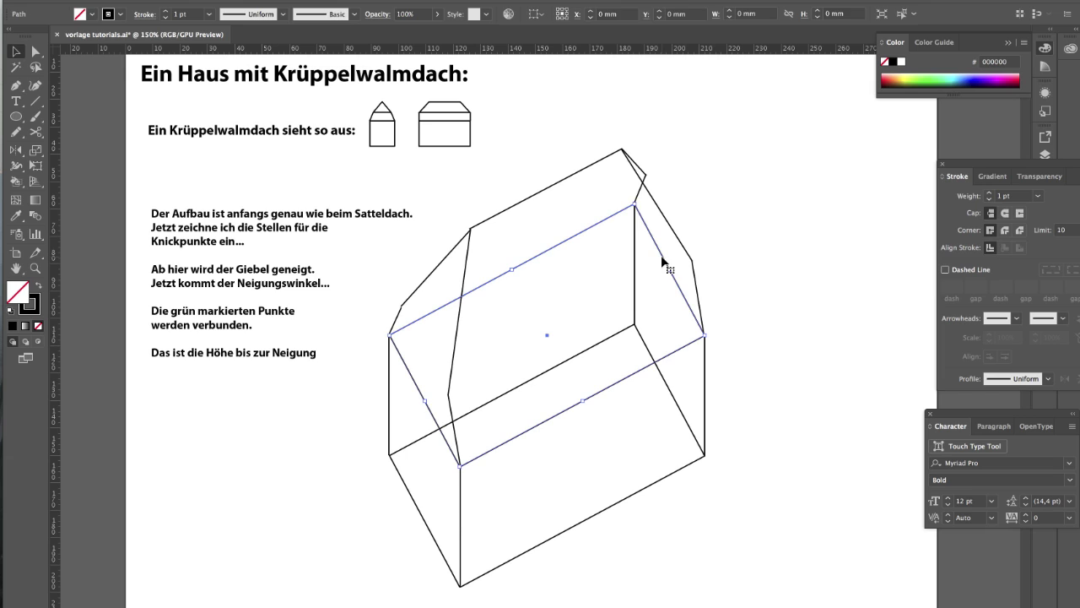
pyautogui.click(35, 101)
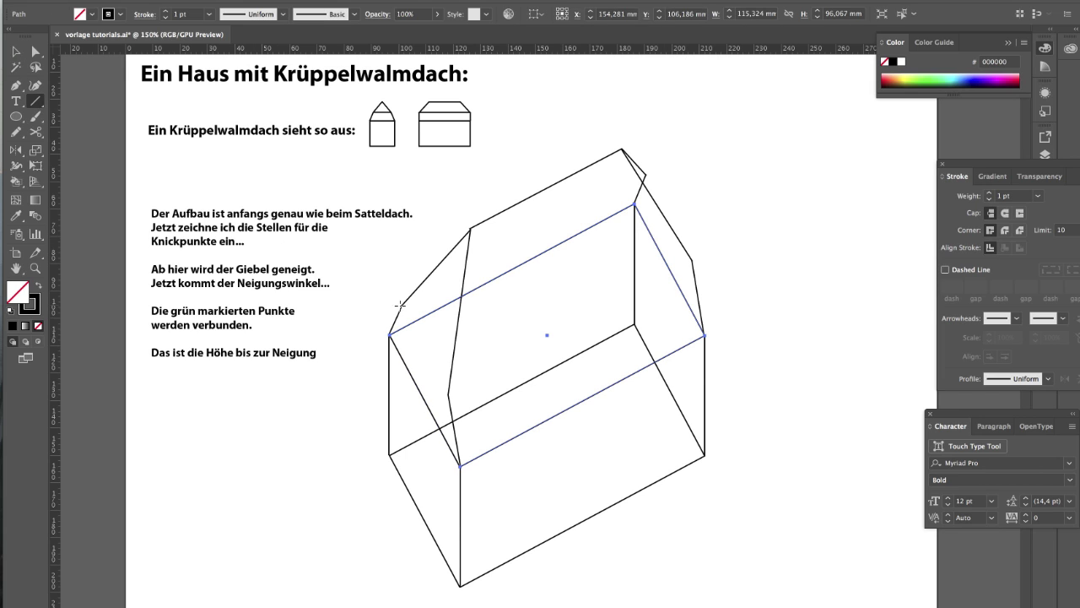
pyautogui.moveTo(401, 305); pyautogui.dragTo(448, 396)
pyautogui.moveTo(645, 174); pyautogui.dragTo(691, 256)
pyautogui.press('v')
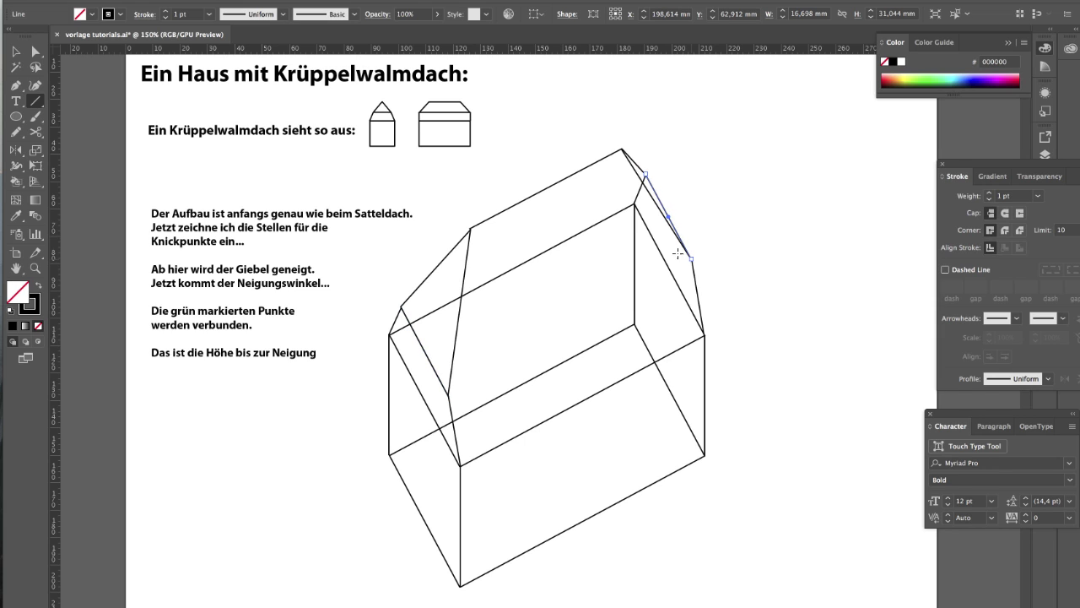
# Make the short hidden edge from the rear eaves corner to the far gable's bend point dashed.
pyautogui.click(640, 193)
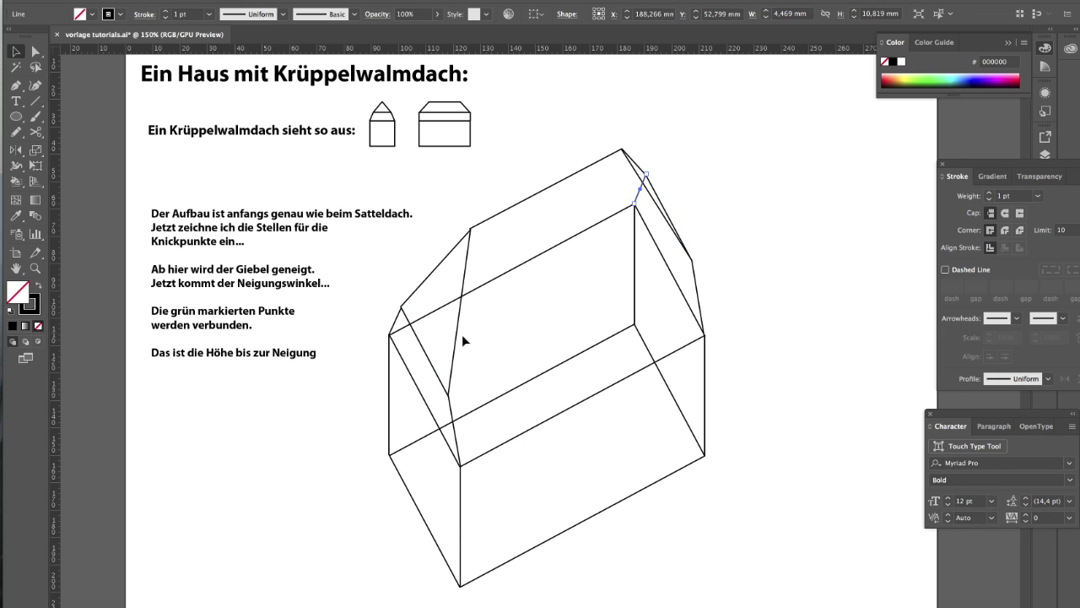
pyautogui.click(946, 270)
pyautogui.write('v')
# Cut the eaves outline at its left and right outer corners and make the hidden rear part dashed.
pyautogui.keyDown('shift'); pyautogui.click(657, 249); pyautogui.keyUp('shift')
pyautogui.click(658, 249)
pyautogui.press('c')
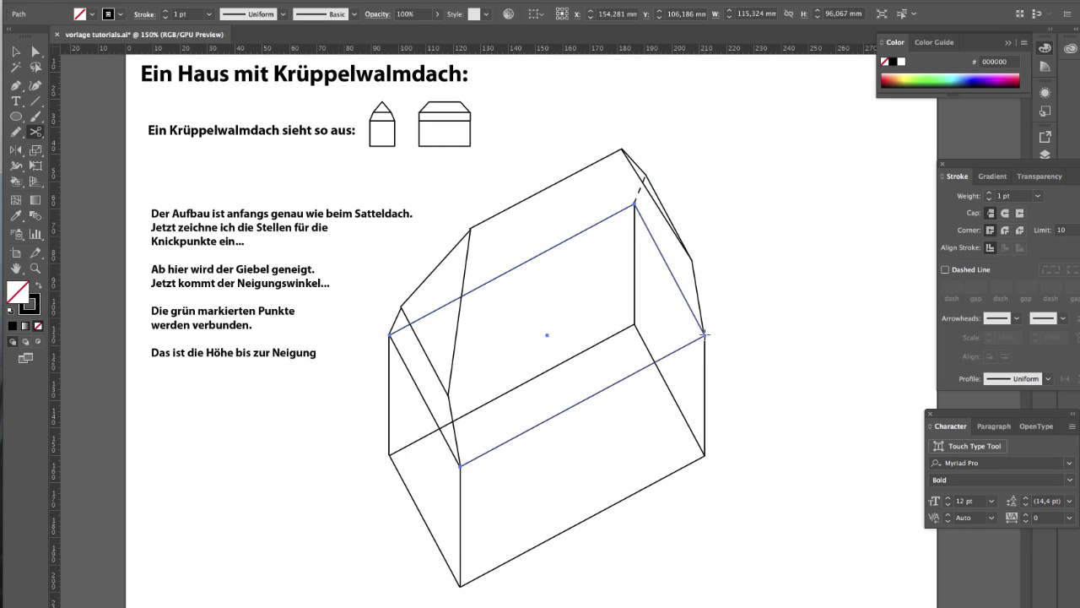
pyautogui.click(705, 335)
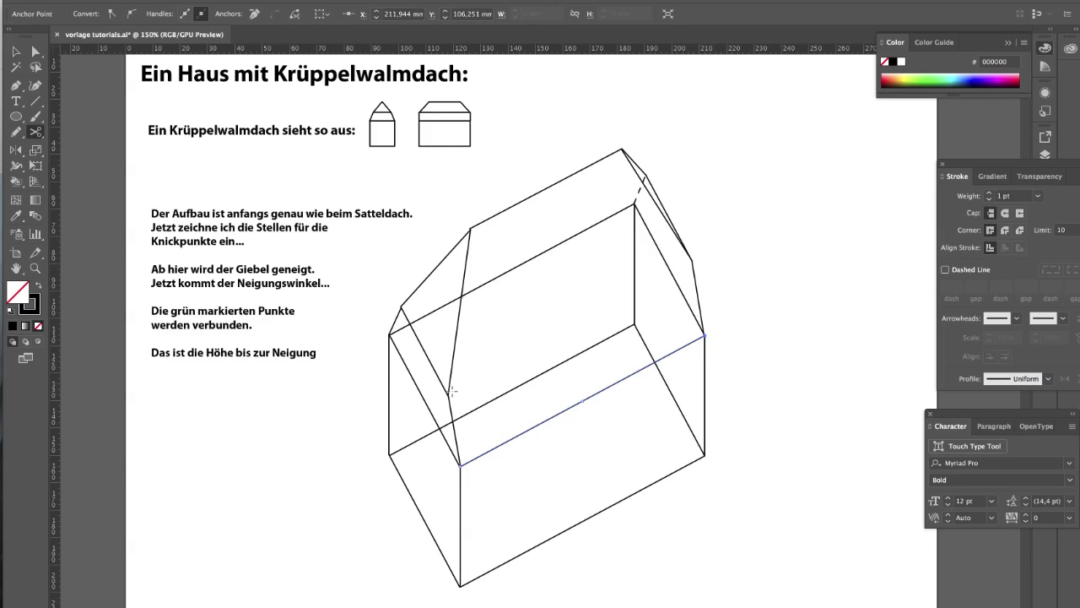
pyautogui.click(388, 334)
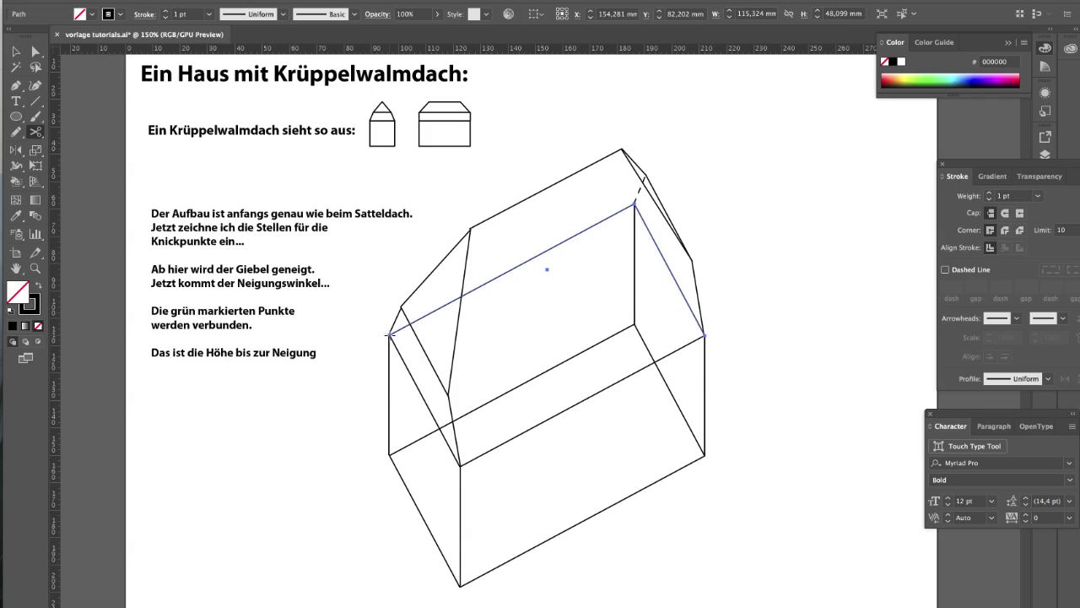
pyautogui.click(389, 335)
pyautogui.click(672, 334)
pyautogui.press('v')
pyautogui.click(487, 287)
pyautogui.click(946, 269)
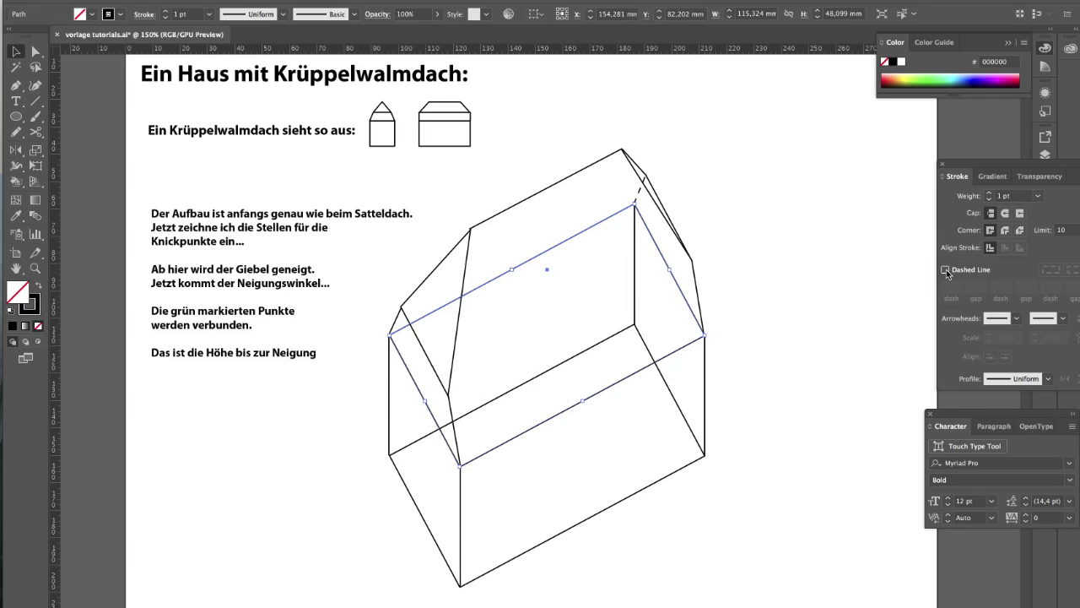
# Make the hidden rear vertical wall edge dashed, and cut the base outline at its outer corners to make its rear part dashed.
pyautogui.click(634, 306)
pyautogui.click(946, 269)
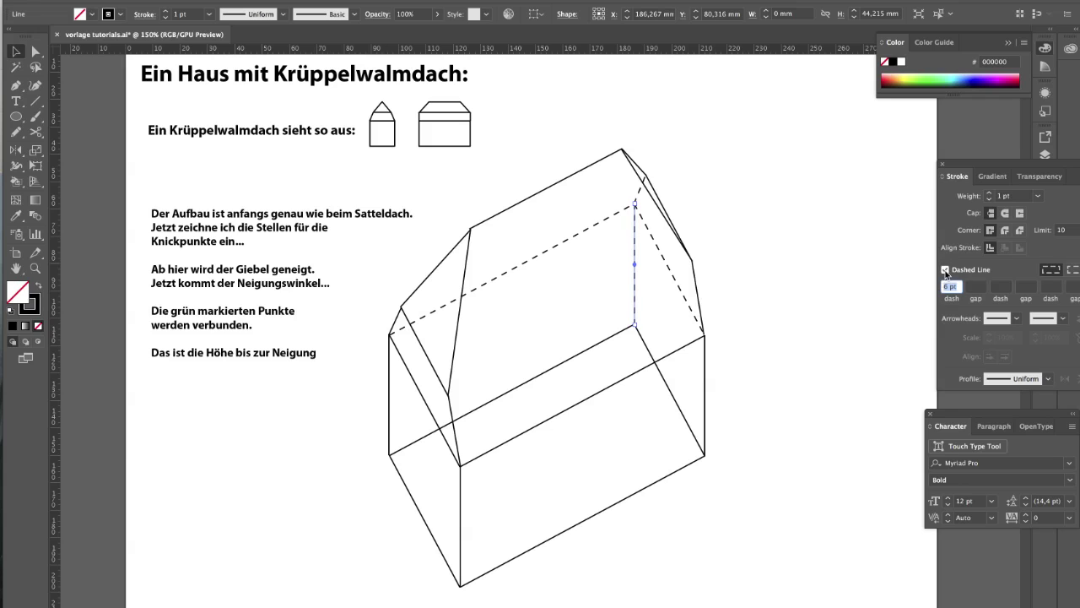
pyautogui.click(531, 380)
pyautogui.press('c')
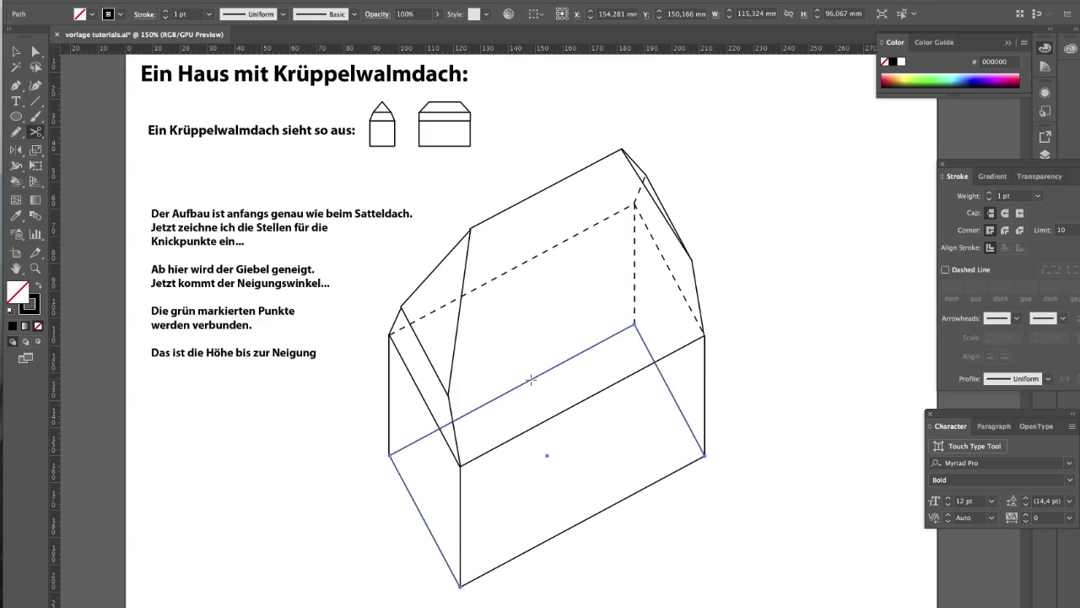
pyautogui.click(389, 455)
pyautogui.click(703, 455)
pyautogui.press('v')
pyautogui.click(946, 269)
pyautogui.click(771, 408)
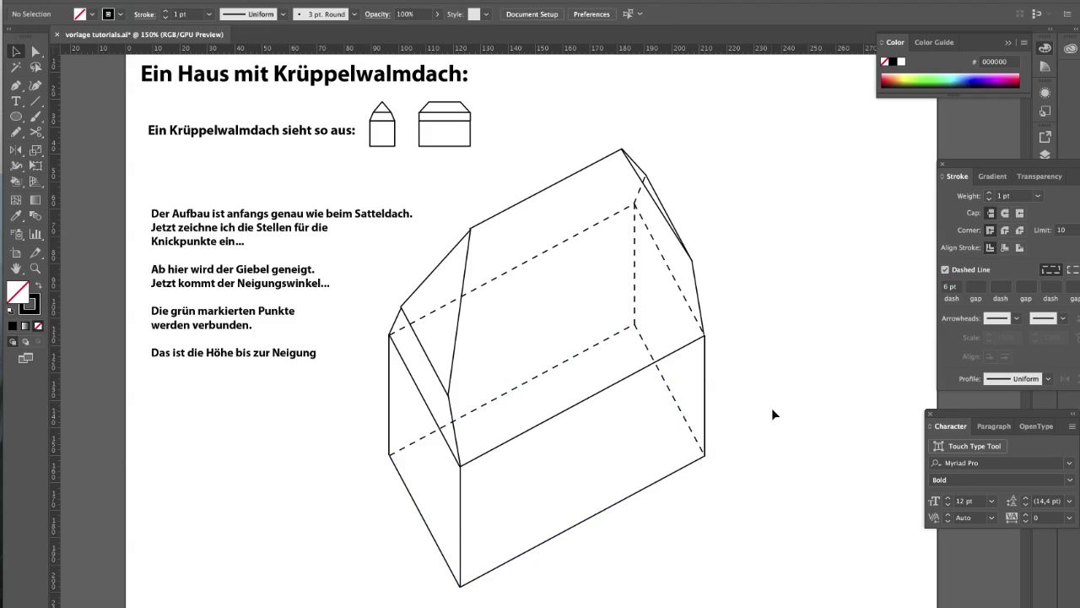